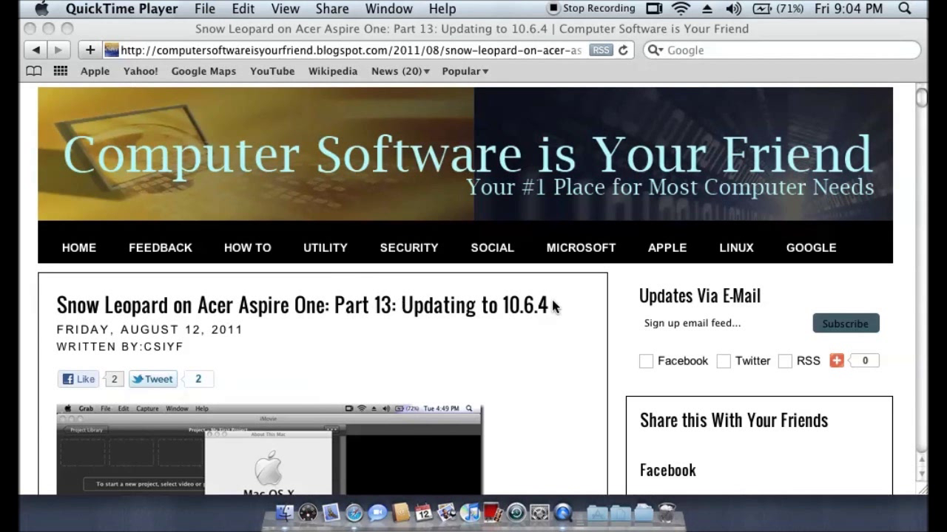
- Scroll the Safari blog post down to the Updating to 10.6.4 section's Downloads list of four links
left_click(922, 477)
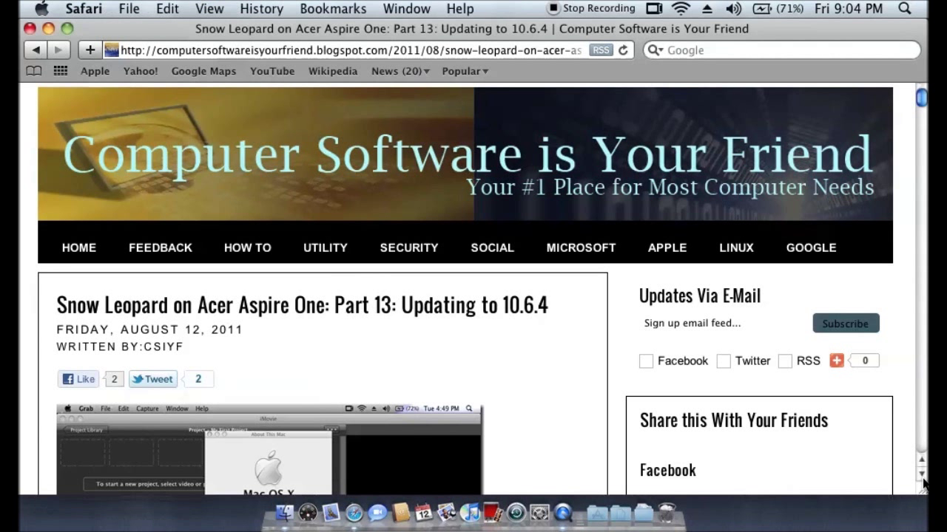
left_click(922, 477)
scroll(923, 482, "down", 4)
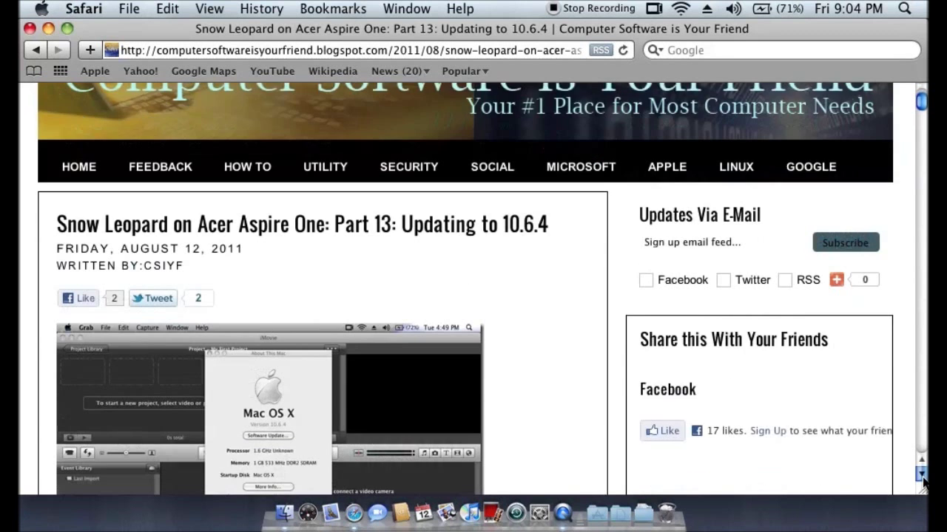
scroll(923, 482, "down", 4)
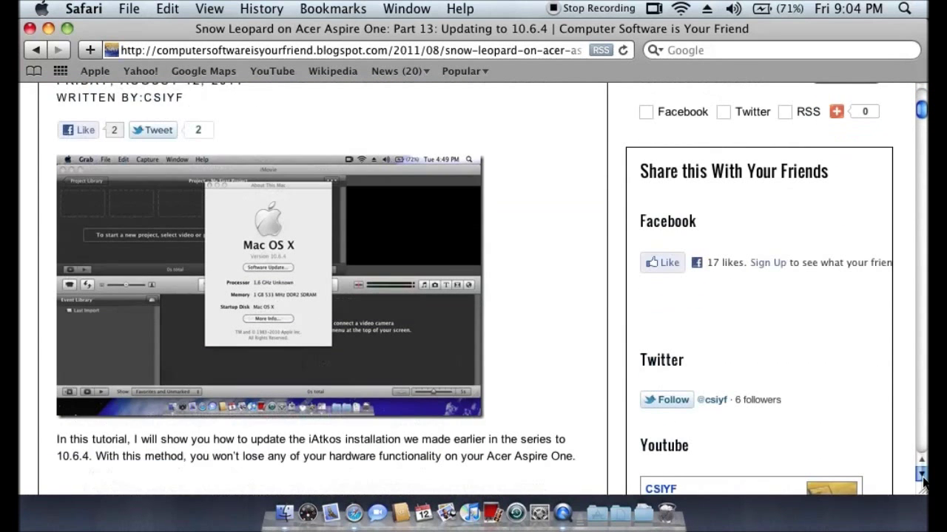
scroll(923, 482, "down", 4)
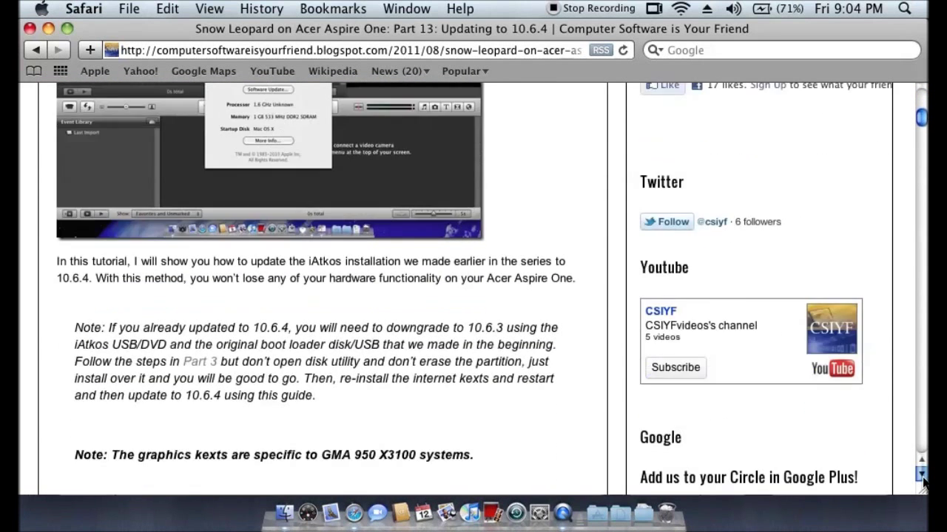
scroll(923, 482, "down", 7)
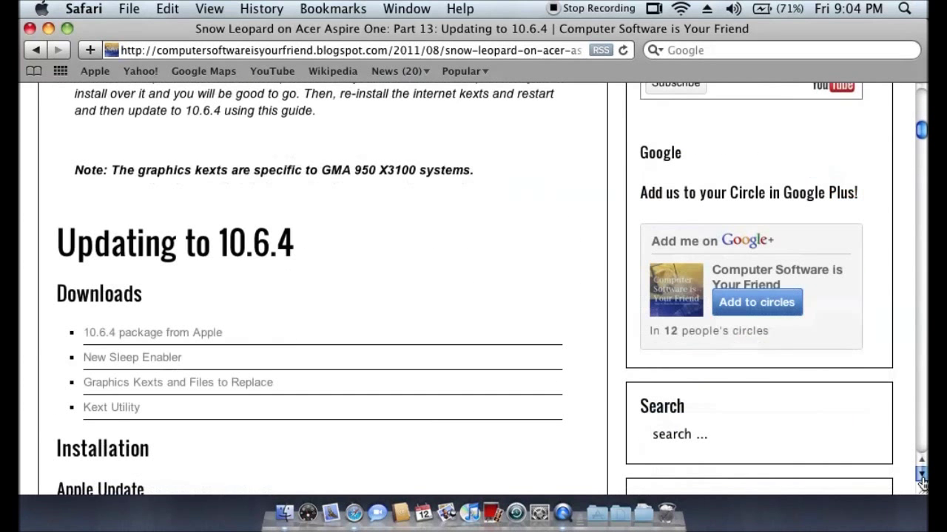
scroll(923, 482, "down", 3)
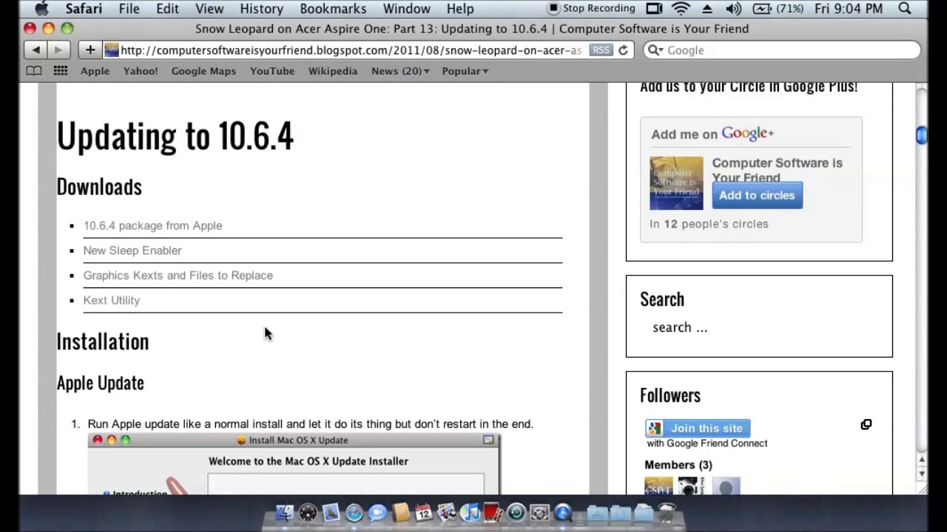
- Minimize Safari and mount MacOSXUpd10.6.4.dmg from the desktop, letting it finish verifying
left_click(49, 29)
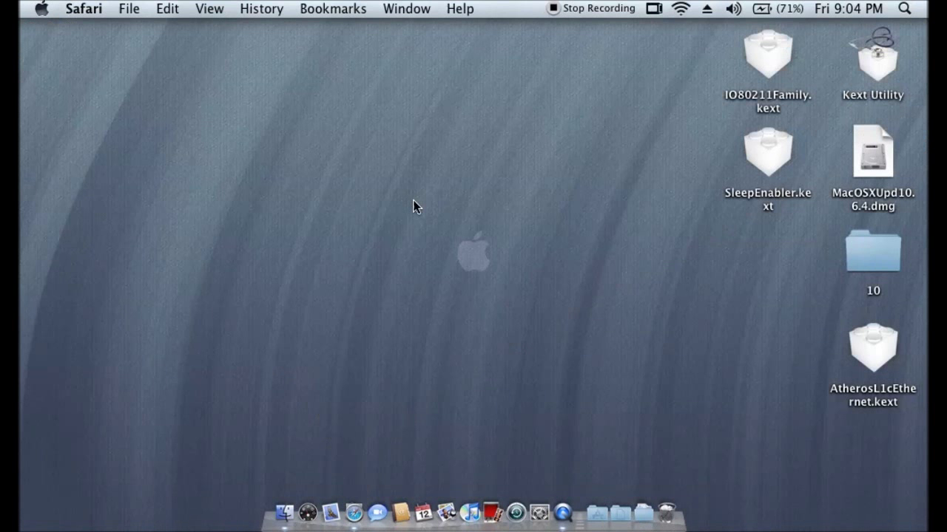
left_click(863, 171)
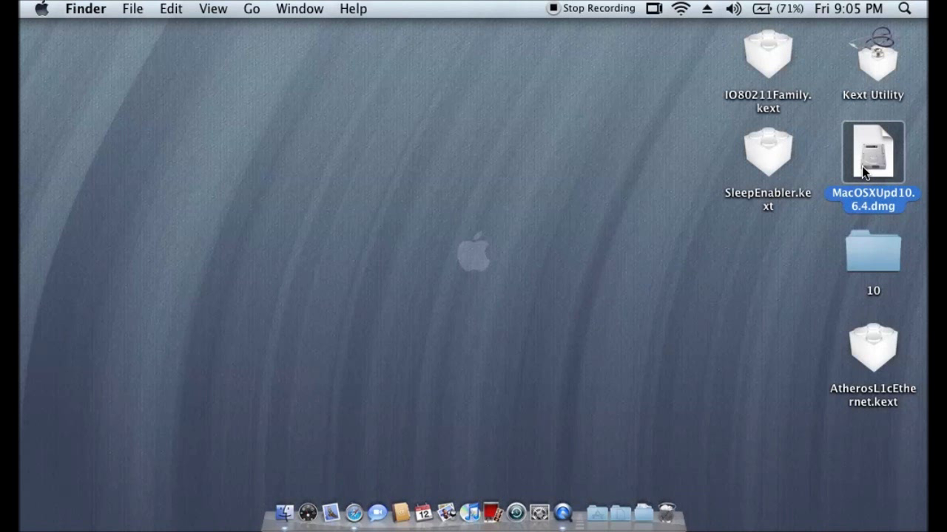
double_click(864, 172)
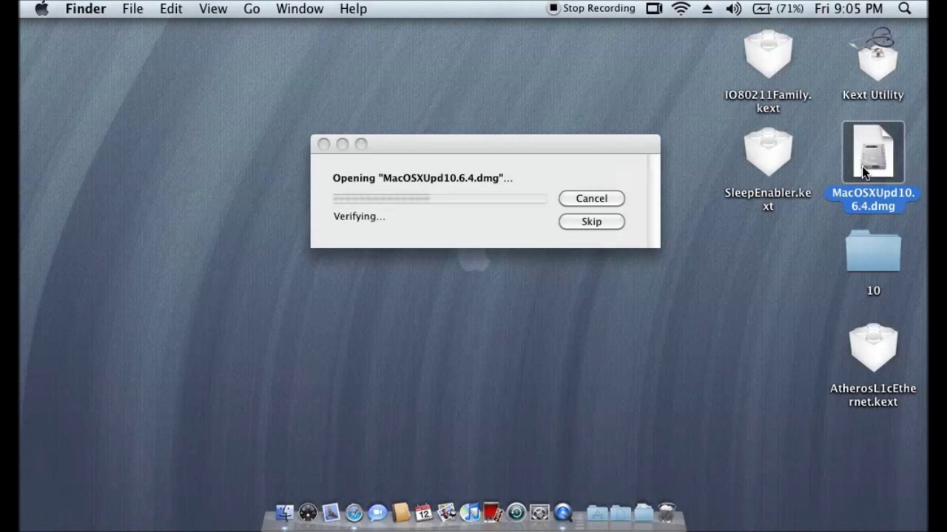
left_click(589, 145)
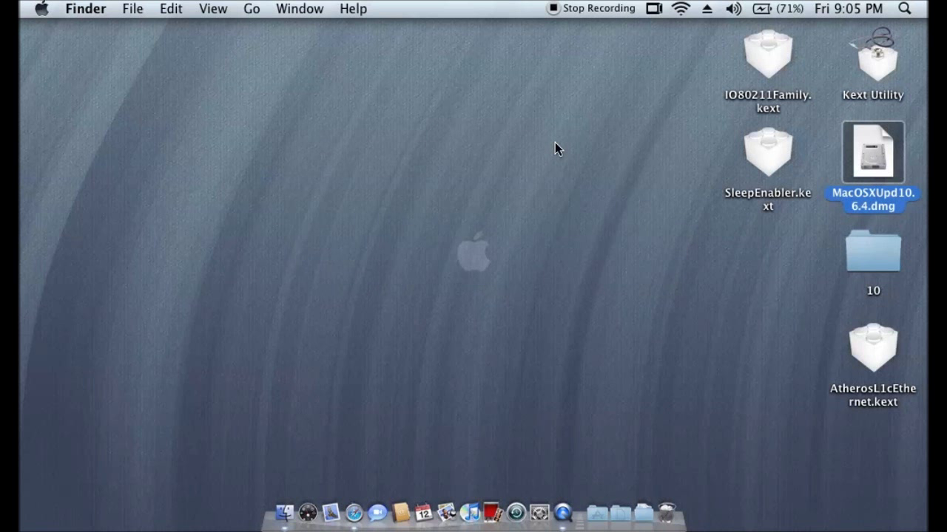
left_click(468, 302)
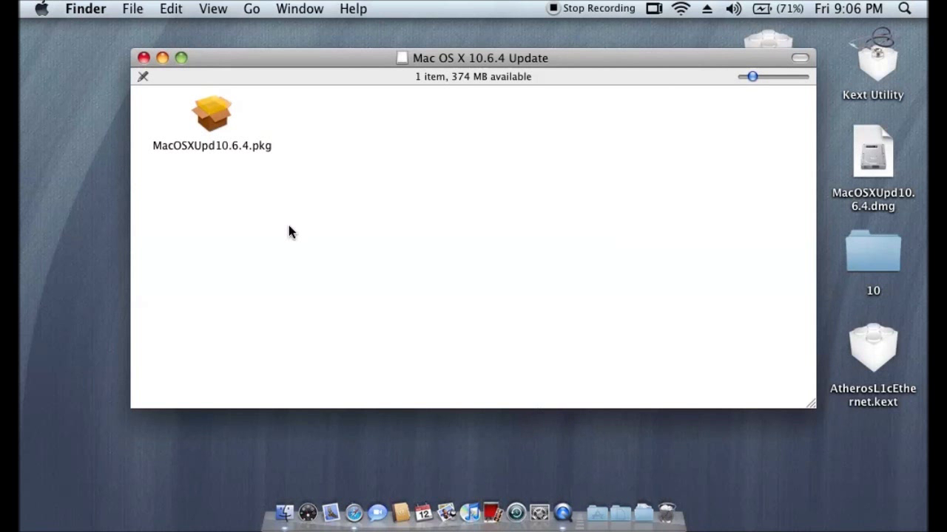
- Launch the Installer from MacOSXUpd10.6.4.pkg in the Mac OS X 10.6.4 Update window
left_click(215, 124)
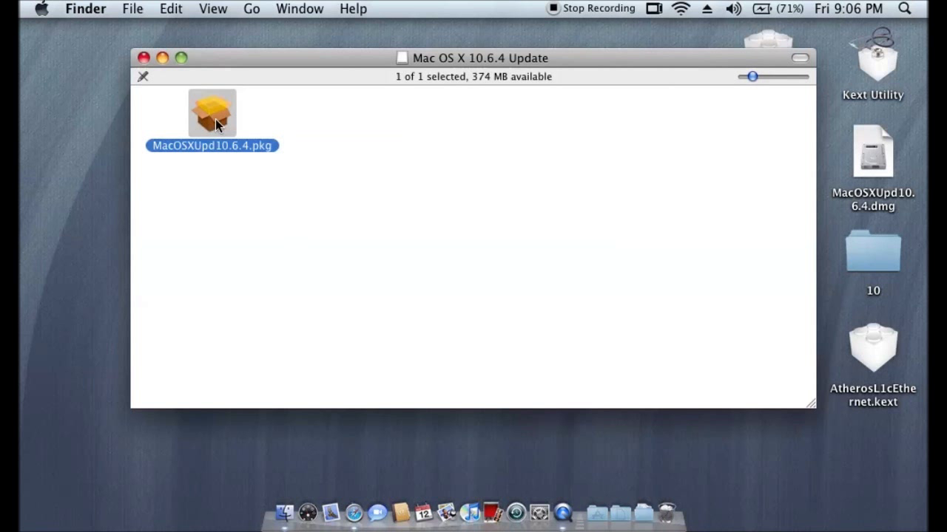
double_click(215, 124)
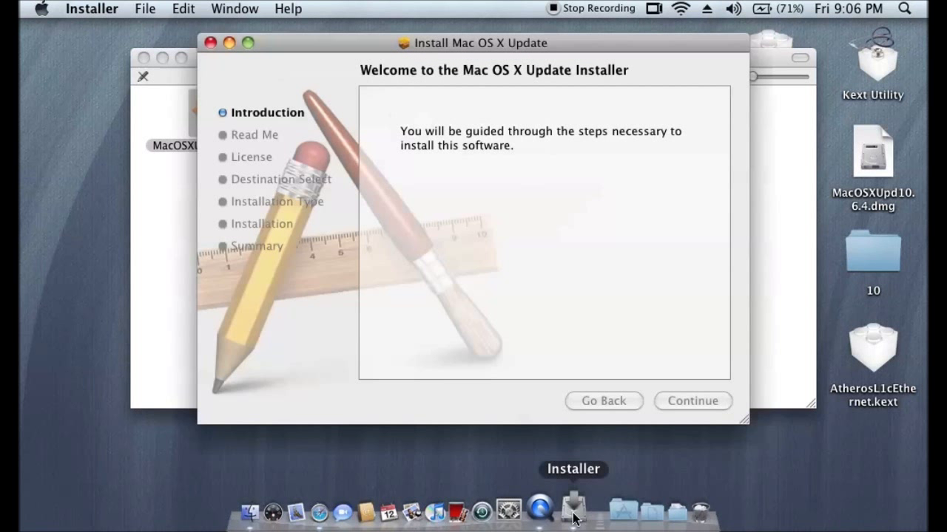
- Continue past the read-me, agree to the licence, then quit the Install Mac OS X Update window
left_click(667, 403)
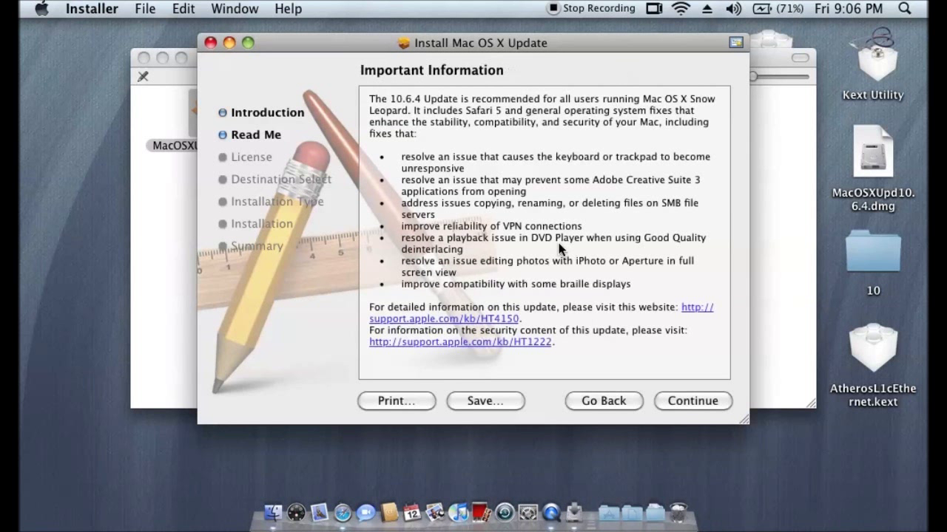
left_click(703, 399)
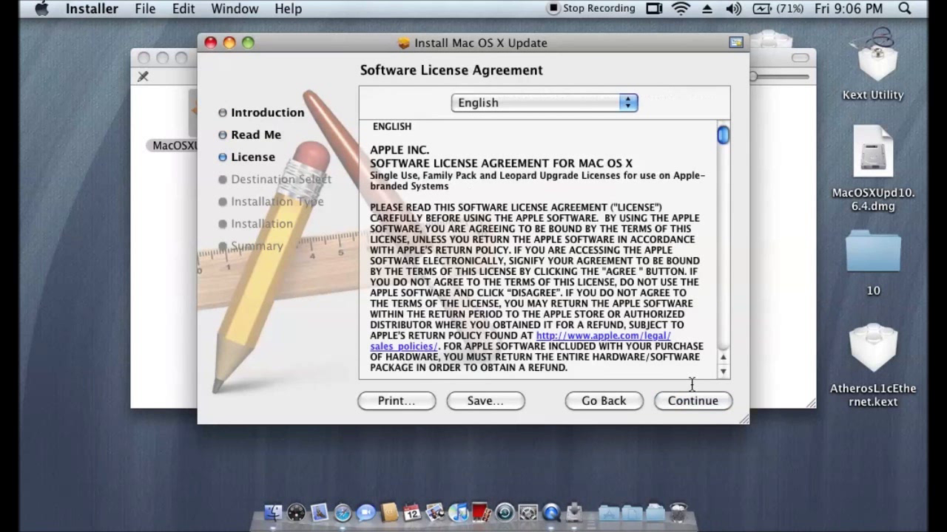
left_click(692, 400)
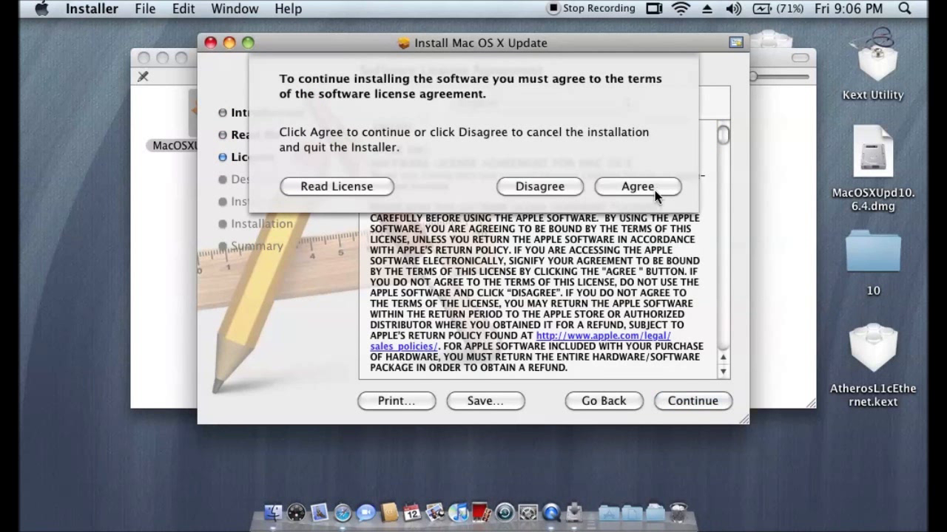
left_click(656, 194)
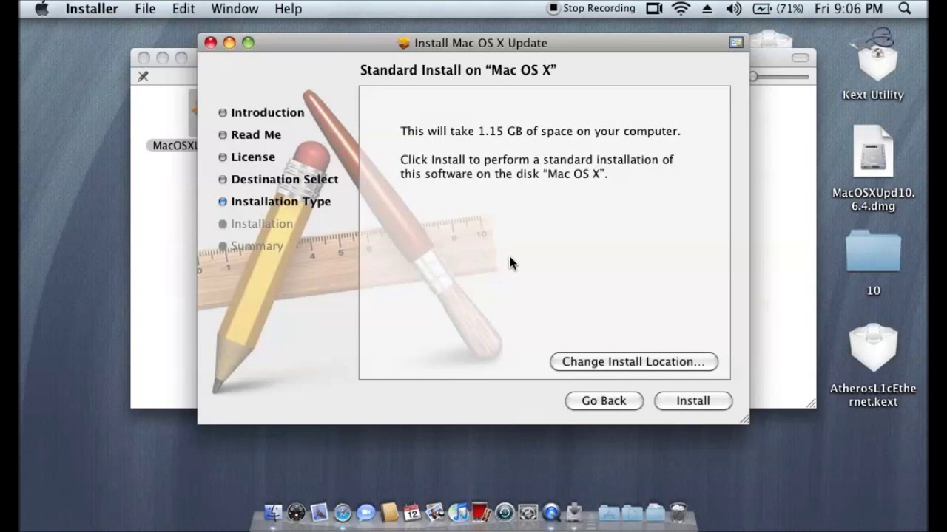
left_click(211, 42)
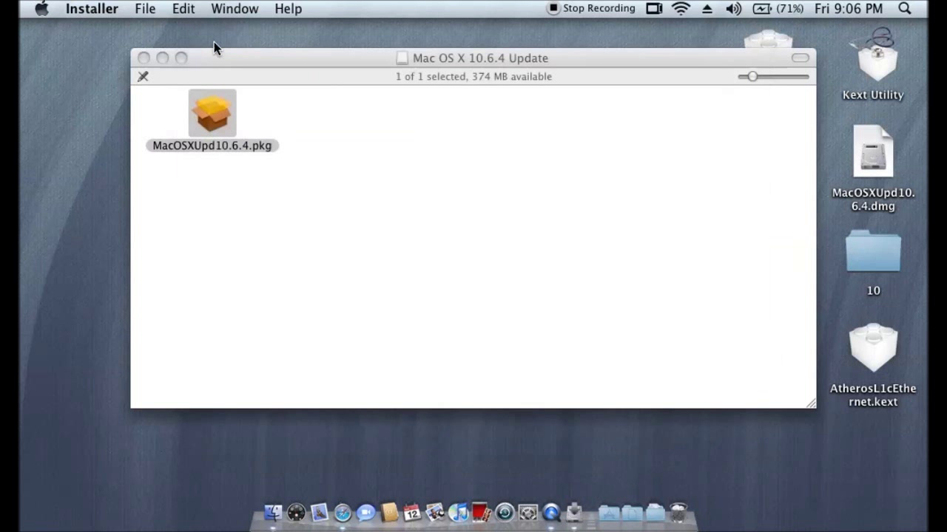
- Close the update disk window and group SleepEnabler.kext and Kext Utility at the desktop centre
left_click(144, 58)
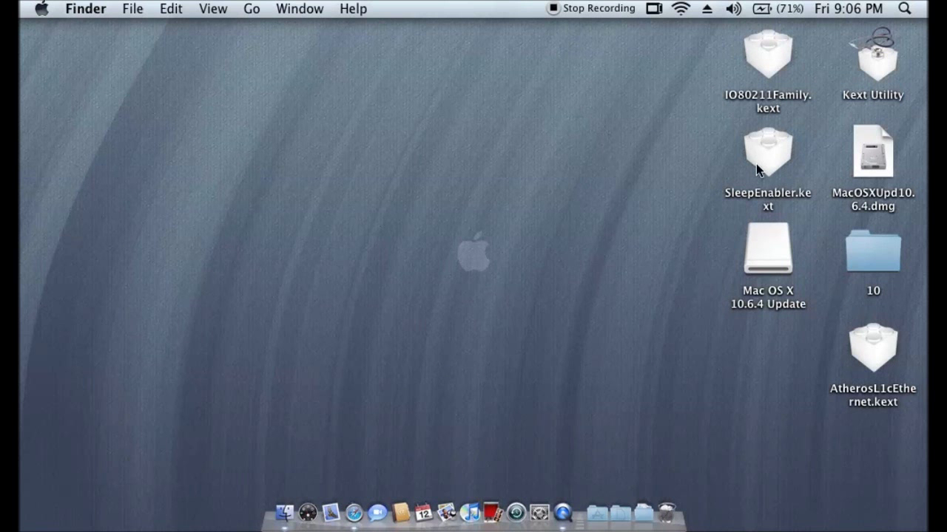
left_click_drag(755, 163, 520, 242)
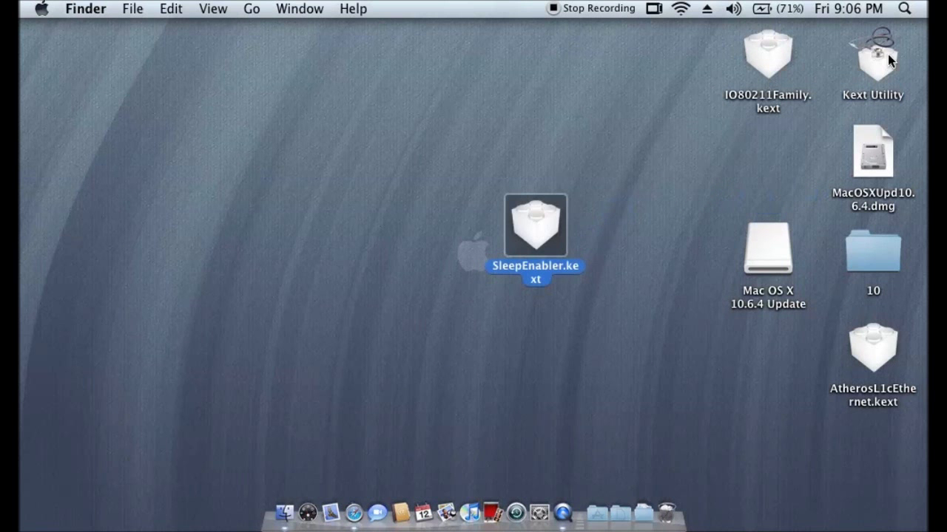
left_click_drag(888, 54, 389, 244)
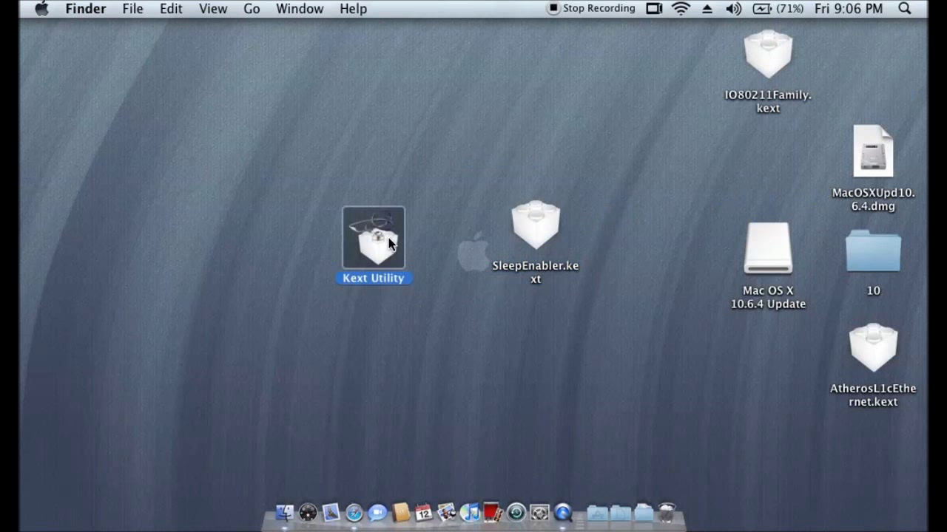
left_click(439, 182)
- Demonstrate dropping SleepEnabler.kext onto Kext Utility, then return both icons to their original spots
mouse_move(546, 225)
left_mouse_down()
mouse_move(408, 276)
mouse_move(386, 258)
mouse_move(529, 281)
mouse_move(545, 234)
left_mouse_up()
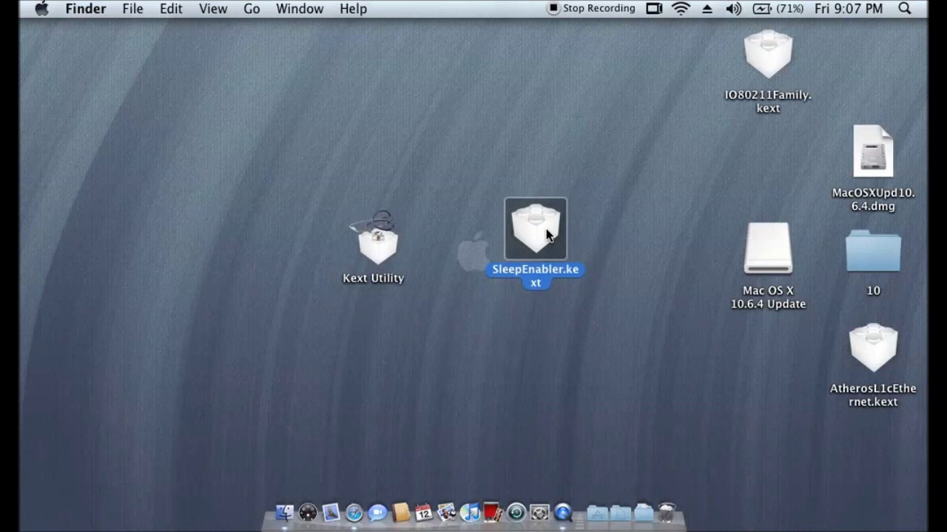
left_click_drag(545, 229, 773, 158)
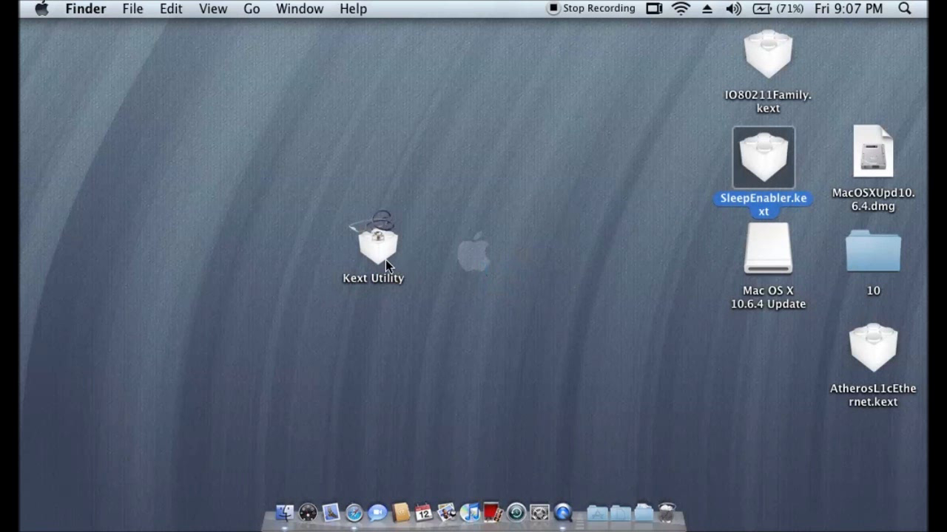
left_click_drag(385, 260, 904, 53)
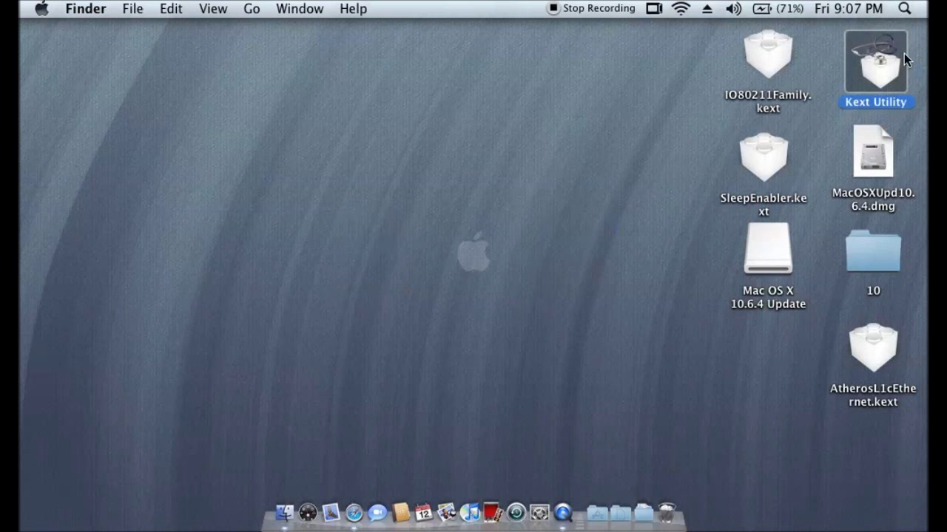
left_click(904, 10)
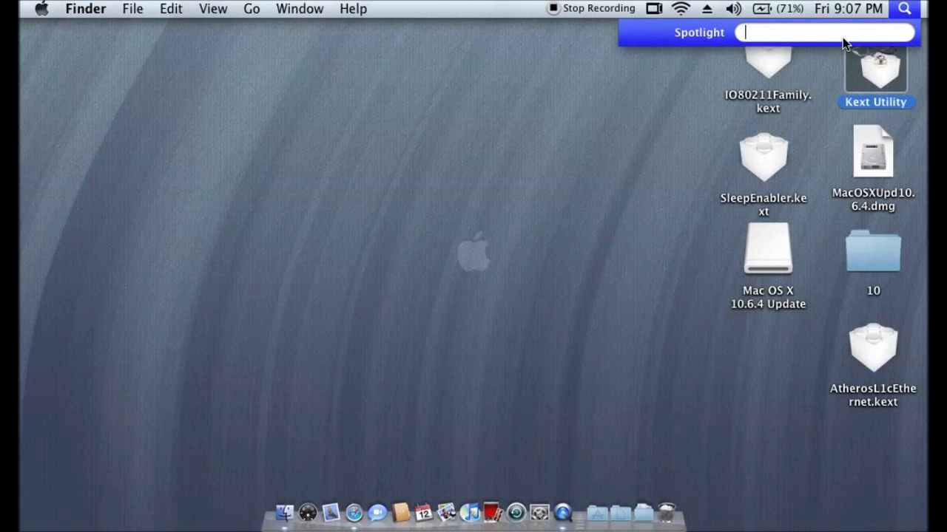
- Search Spotlight for 'com.apple' and show all 15 results in a Finder window
type("com.apple")
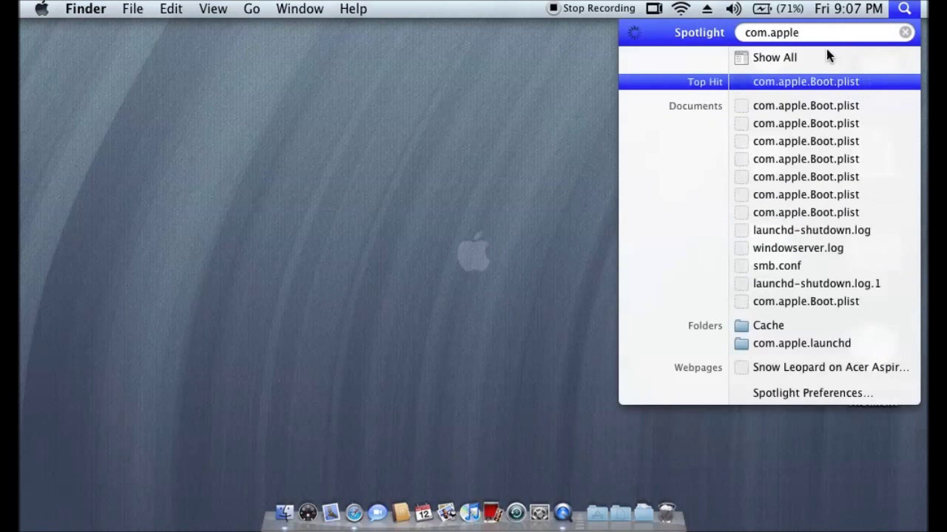
left_click(782, 57)
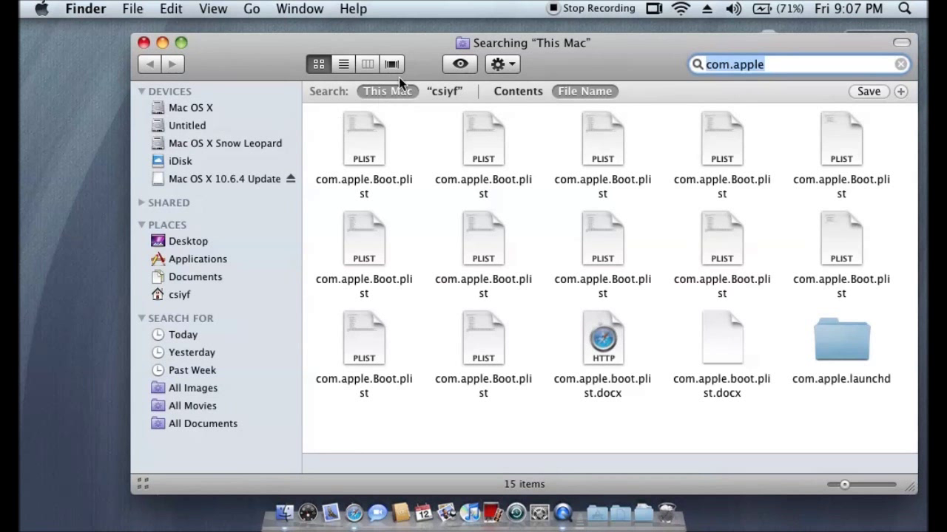
left_click_drag(436, 49, 390, 37)
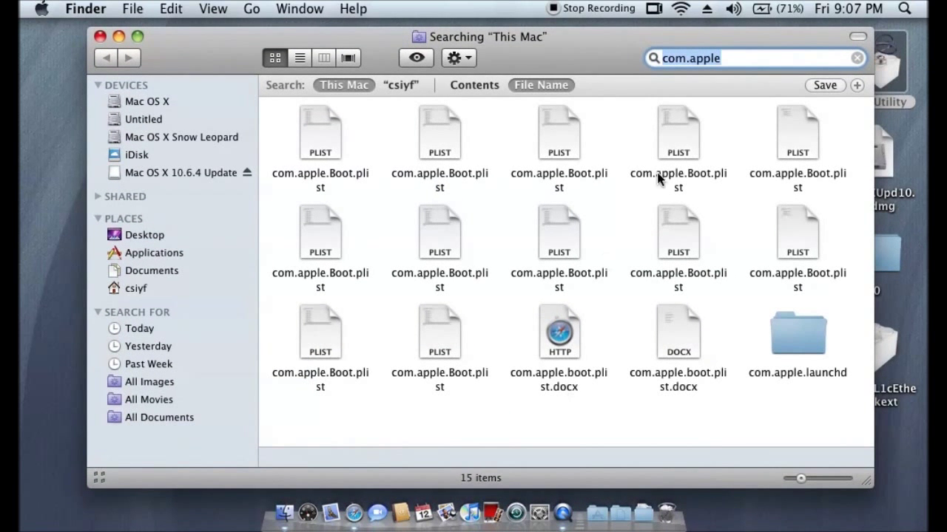
left_click(326, 149)
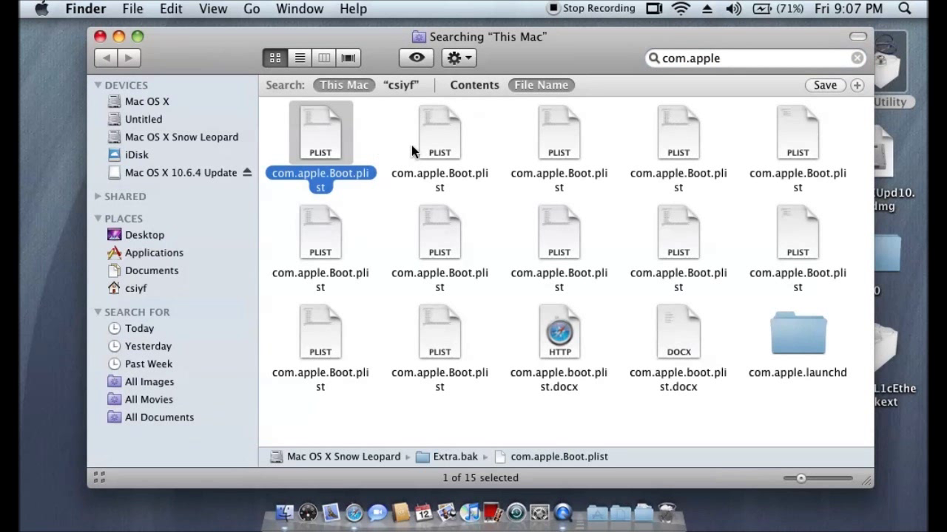
left_click(451, 148)
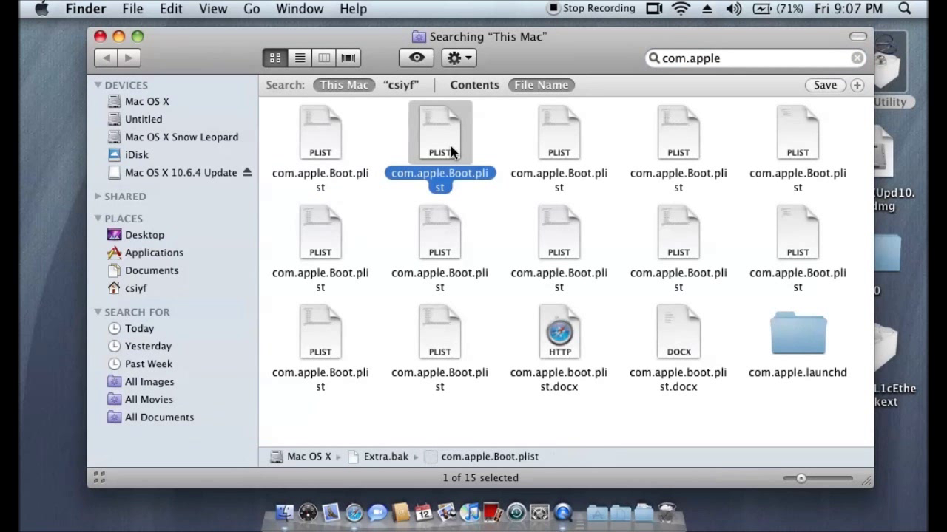
left_click(548, 139)
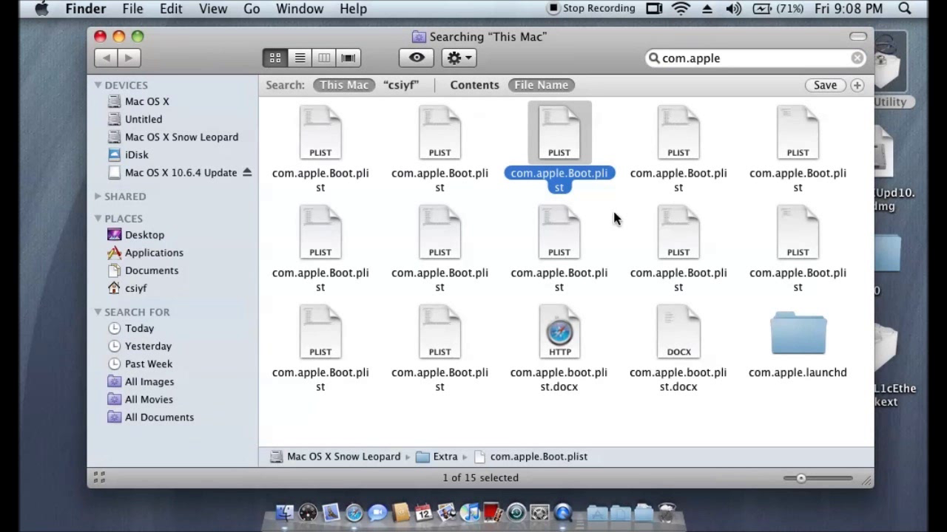
left_click(686, 152)
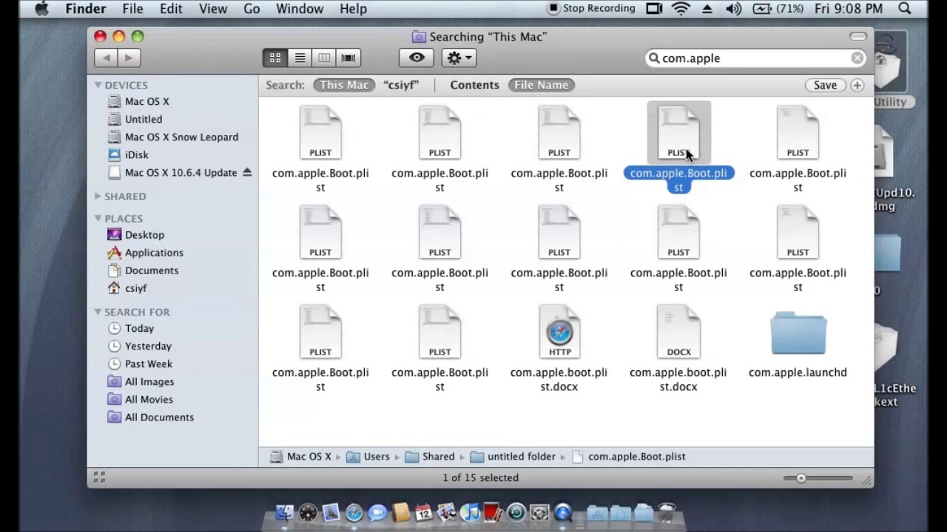
left_click(801, 152)
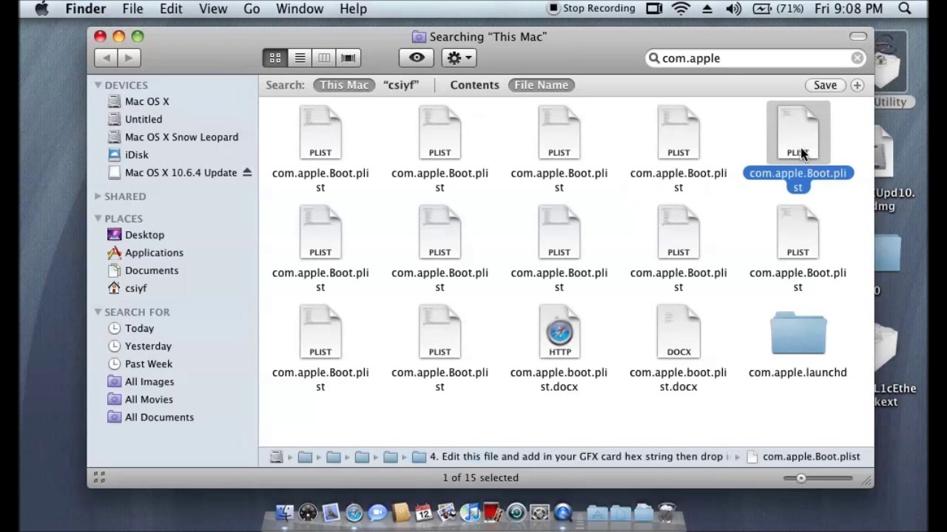
left_click(313, 251)
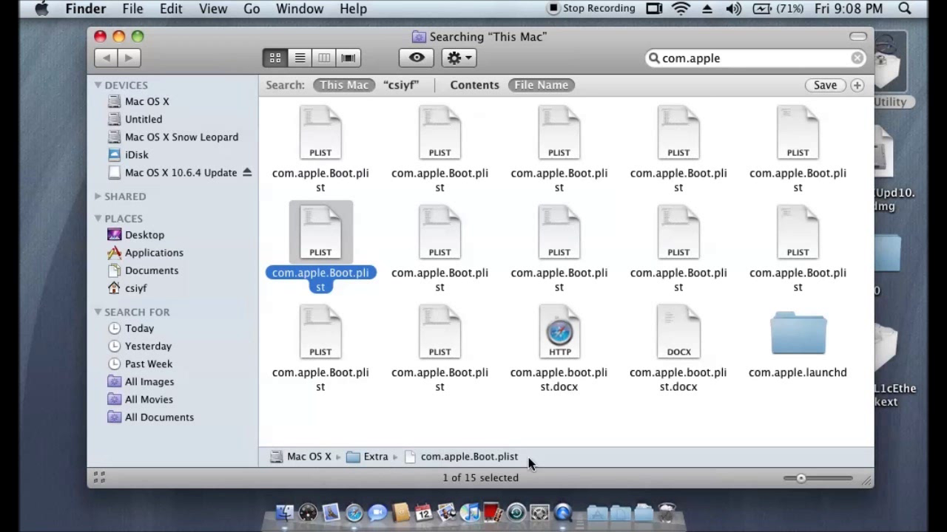
- Open the Mac OS X Extra folder enclosing com.apple.Boot.plist and arrange it beside the search window
right_click(340, 252)
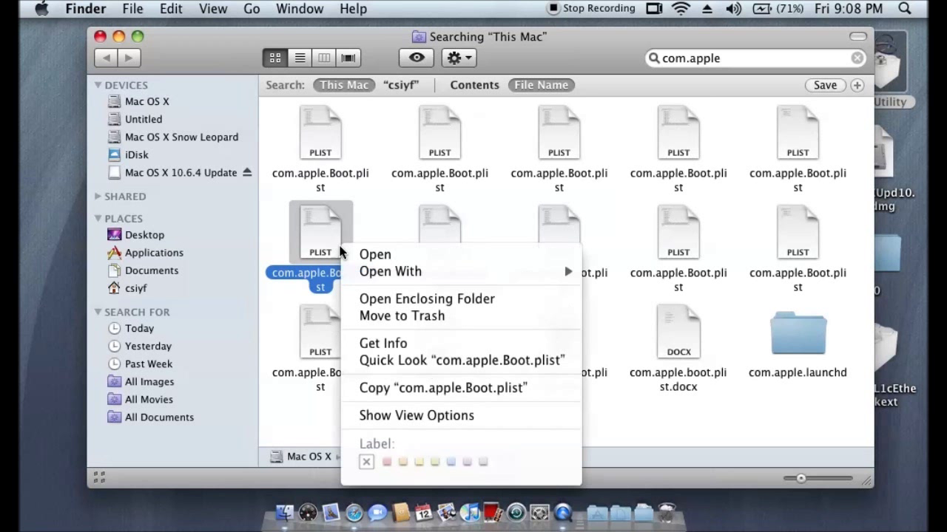
left_click(397, 299)
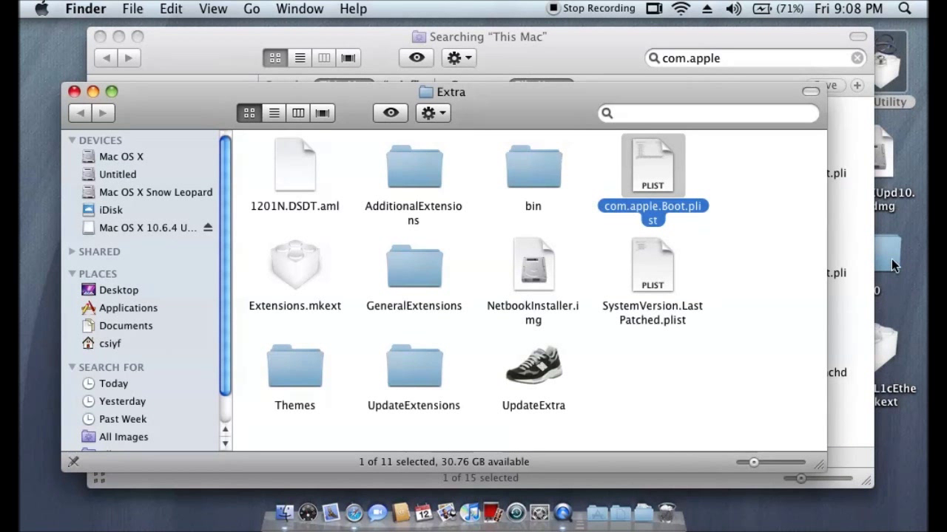
left_click(891, 259)
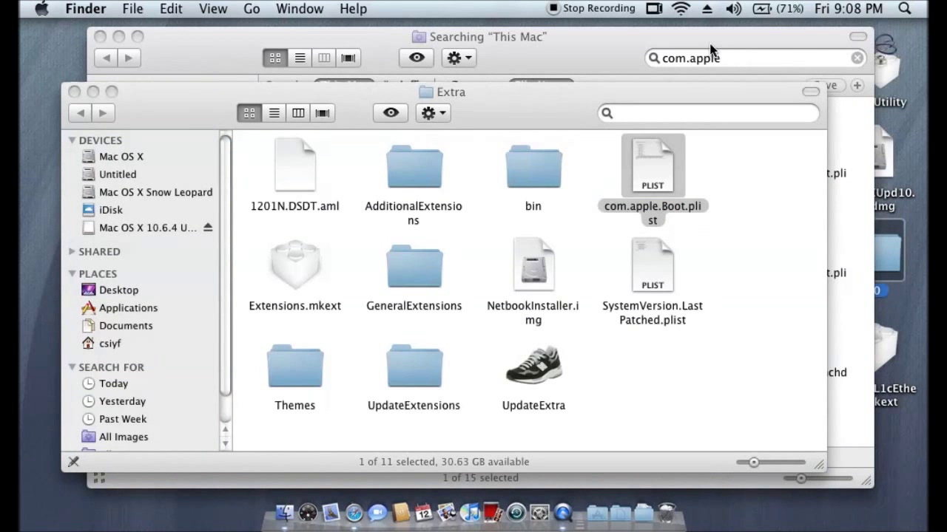
left_click(701, 42)
left_click_drag(701, 42, 527, 42)
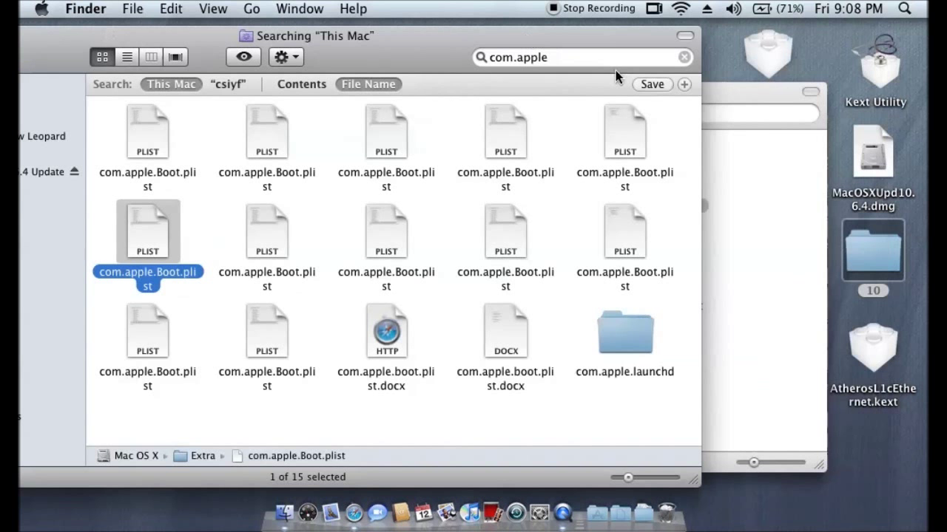
left_click(712, 99)
left_click_drag(712, 98, 553, 87)
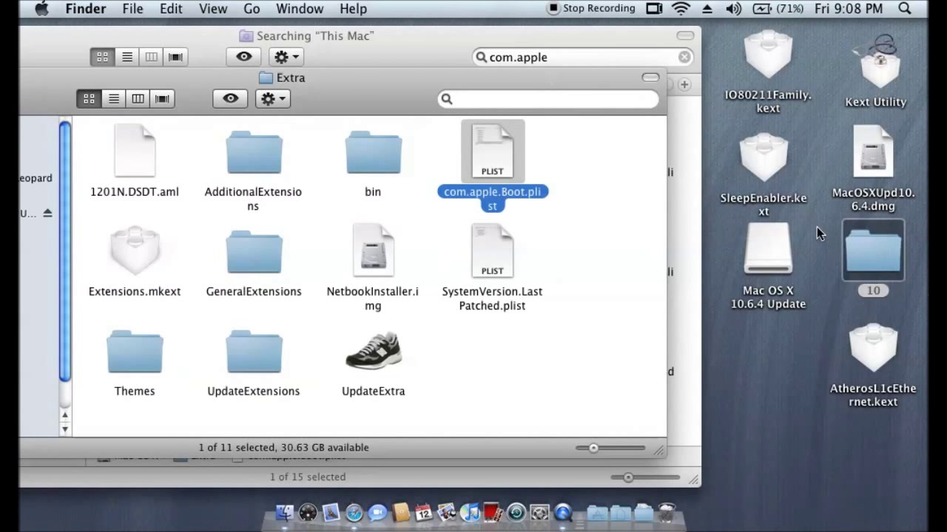
- Open desktop folder 10 and its Extra folder in a window beside the system Extra folder
left_click(861, 251)
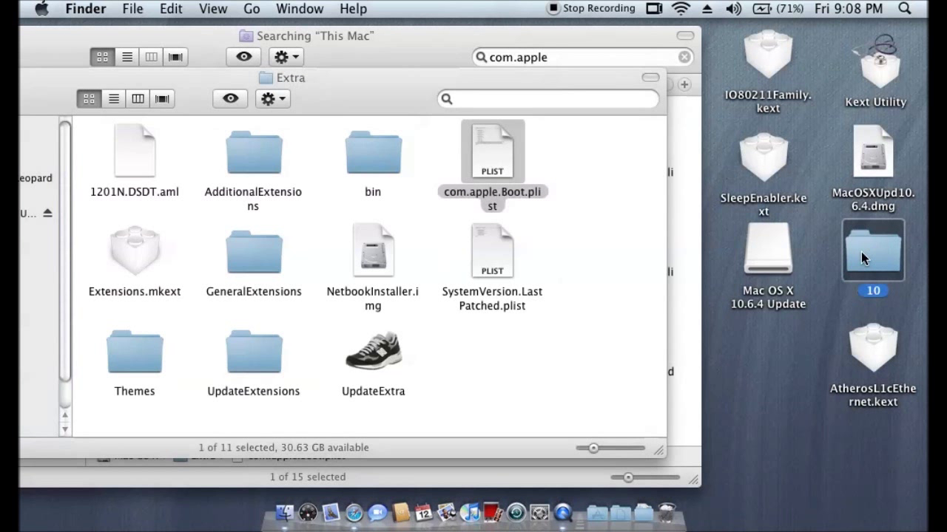
double_click(861, 252)
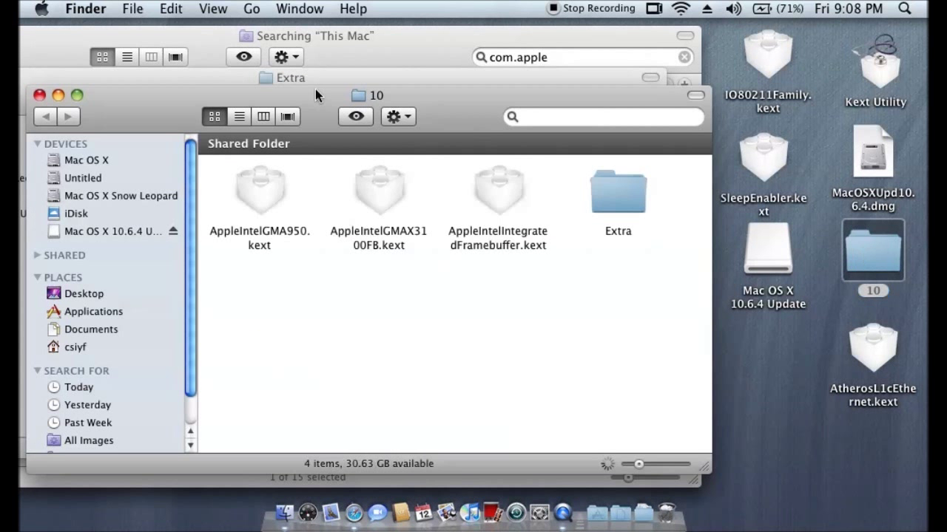
left_click_drag(342, 93, 477, 293)
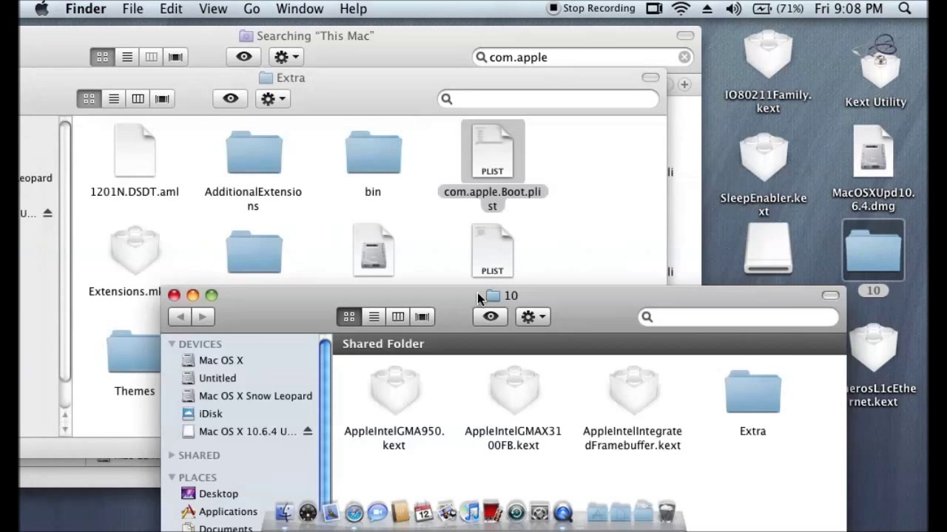
double_click(762, 399)
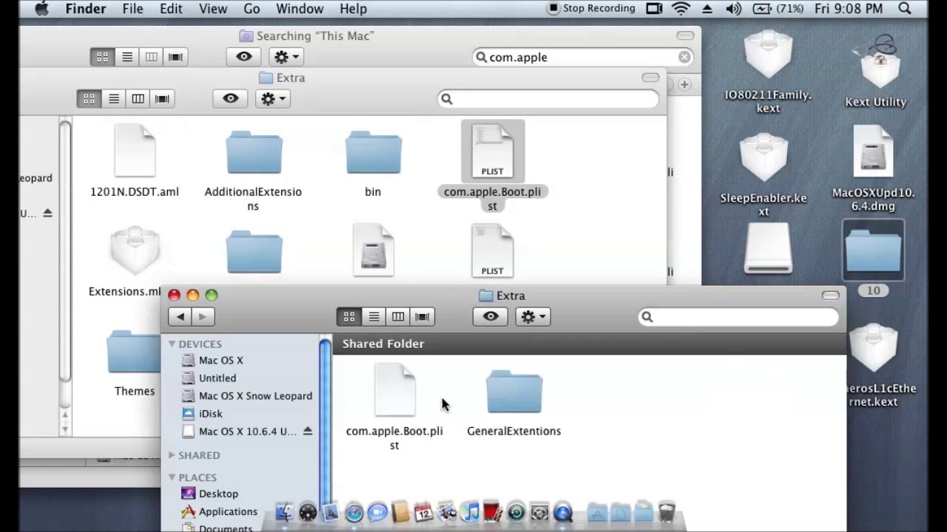
- Try moving folder 10's com.apple.Boot.plist into the system Extra folder, then cancel the move
left_click(390, 412)
left_click_drag(390, 412, 590, 198)
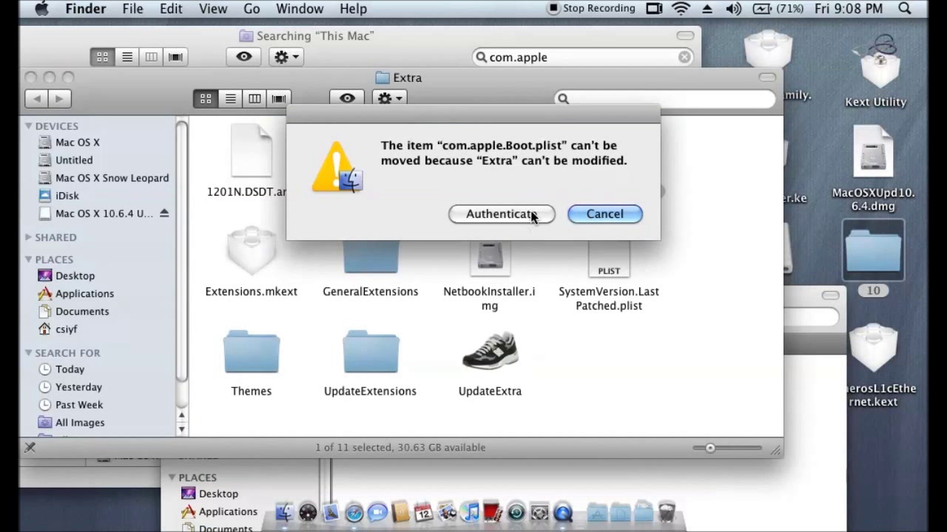
left_click(620, 213)
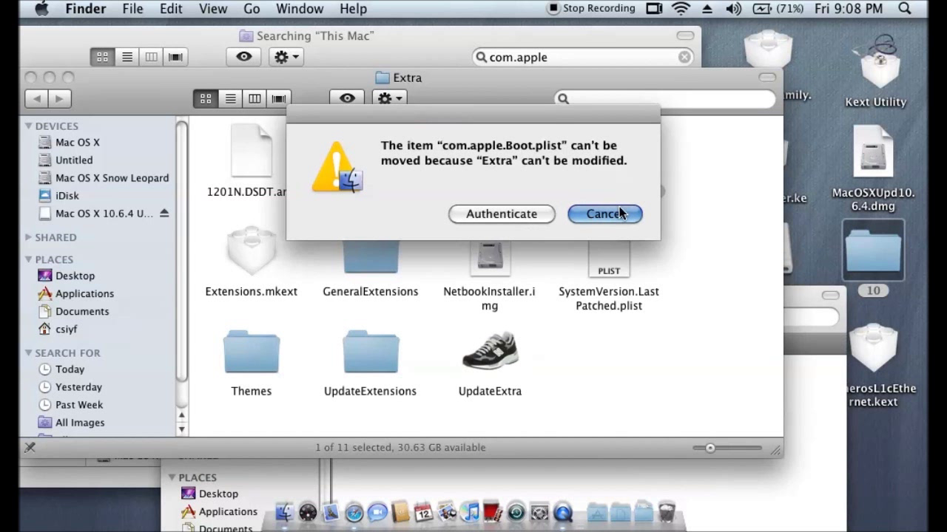
left_click(355, 256)
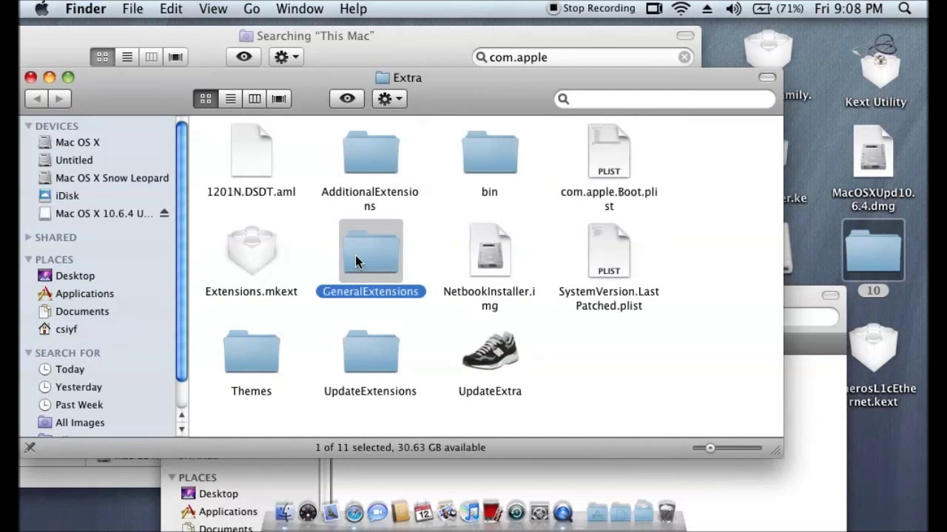
- Open the GeneralExtensions folder in both the system and folder 10 Extra windows
double_click(355, 255)
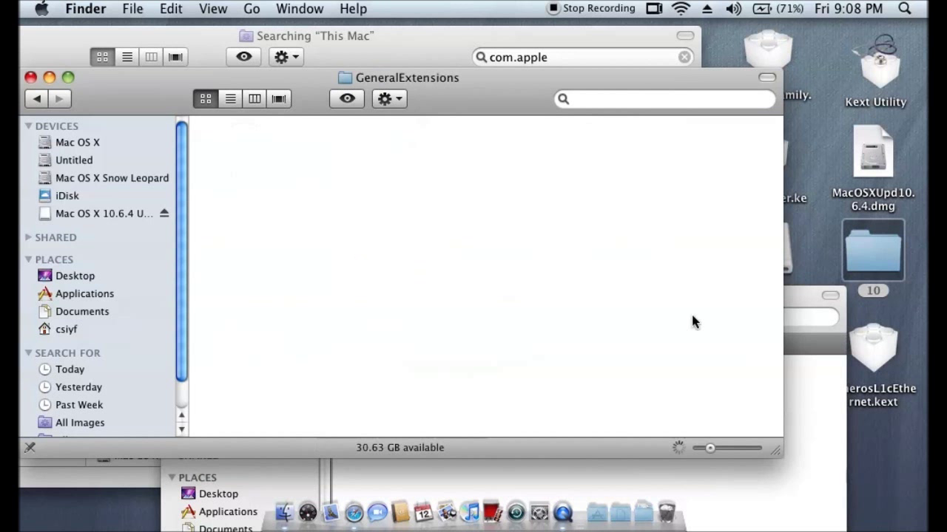
left_click(786, 364)
double_click(504, 395)
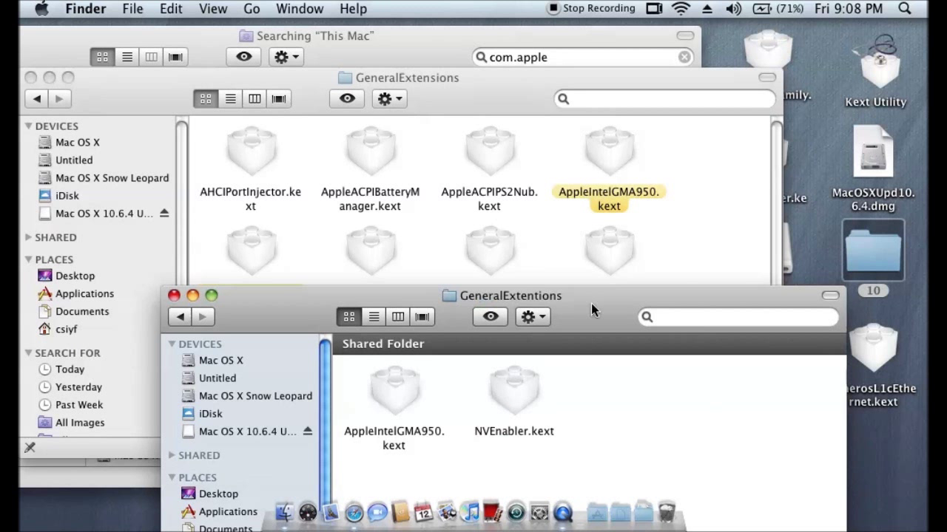
left_click_drag(591, 304, 751, 308)
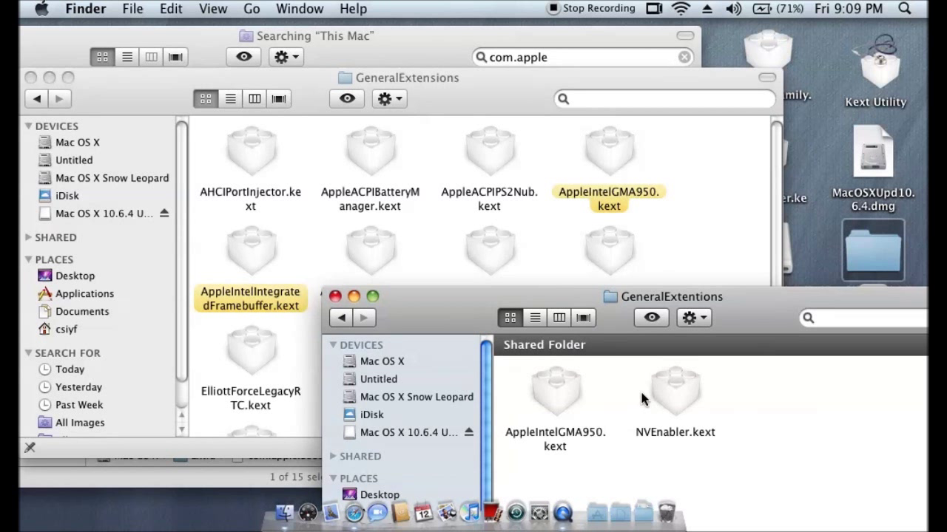
- Arrange the two GeneralExtensions windows to compare graphics kexts, then close the folder 10 window
left_click(484, 85)
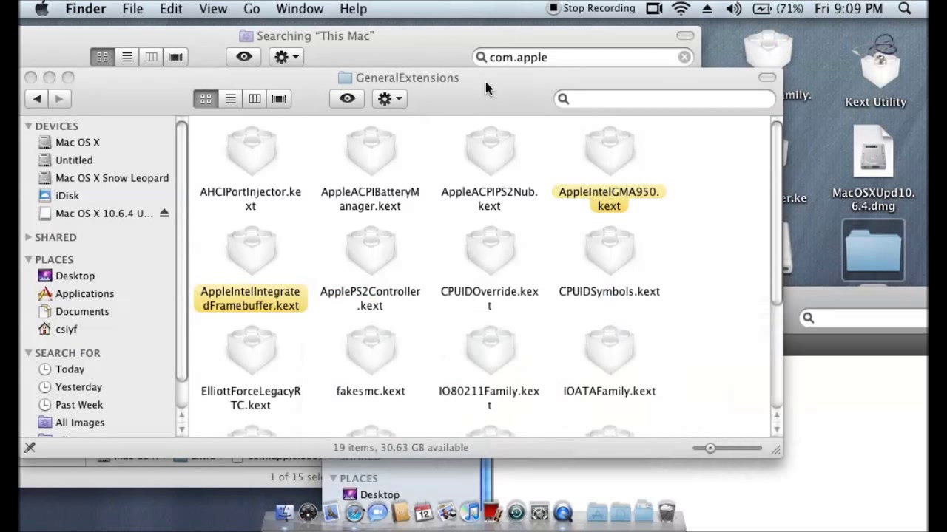
left_click_drag(485, 79, 409, 63)
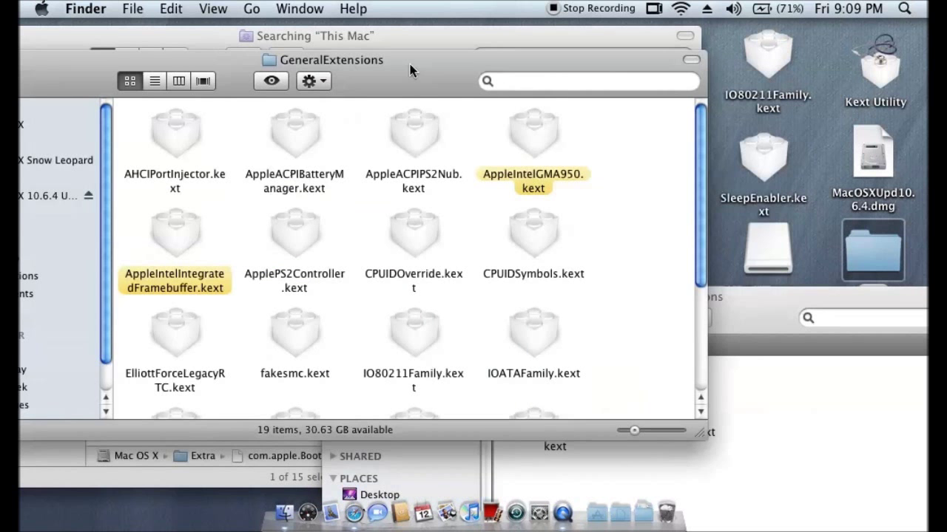
left_click(772, 307)
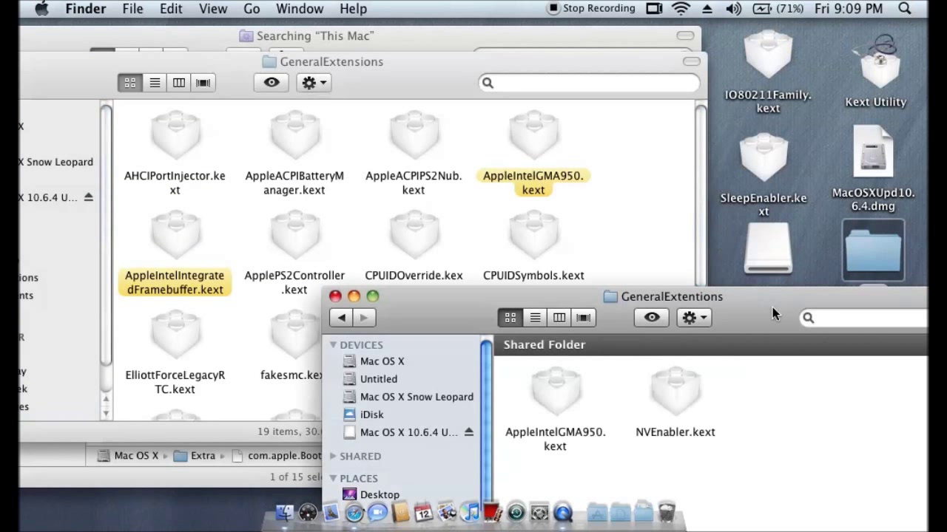
left_click_drag(773, 308, 778, 436)
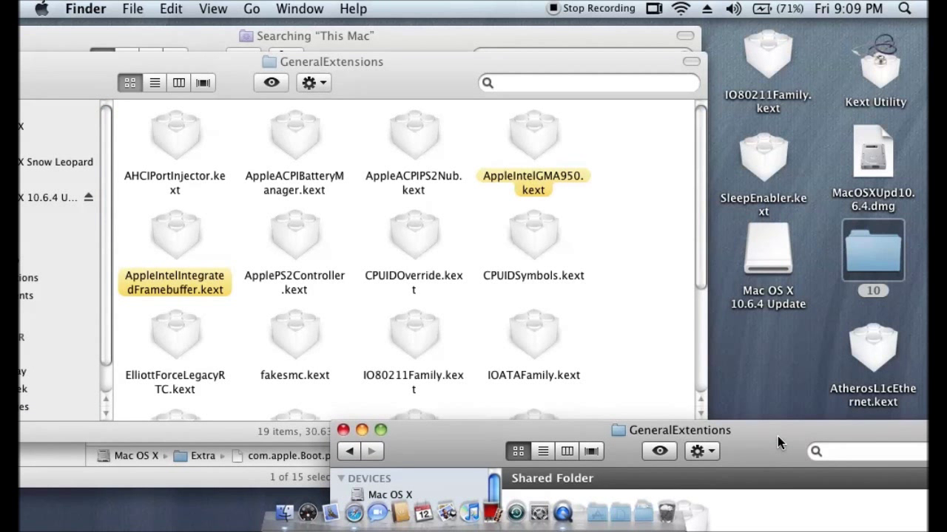
left_click_drag(777, 435, 777, 359)
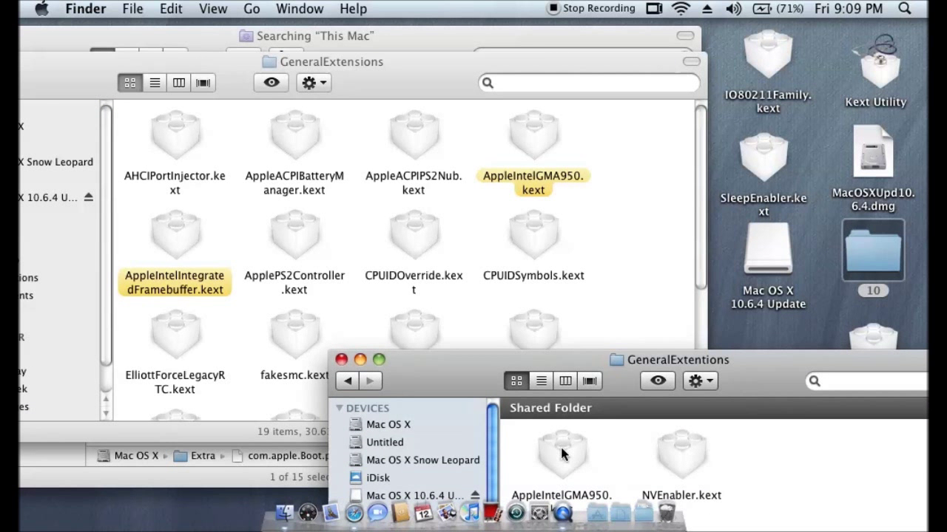
left_click_drag(759, 369, 759, 352)
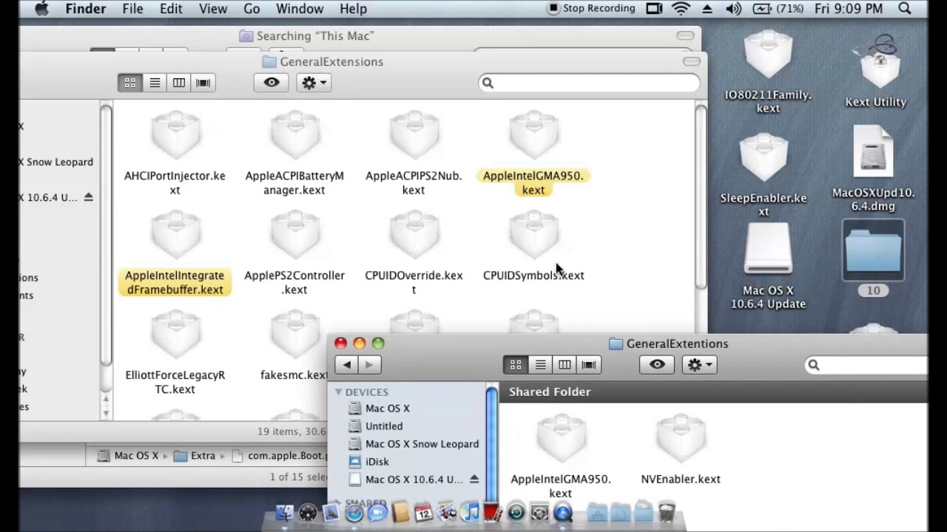
left_click(340, 343)
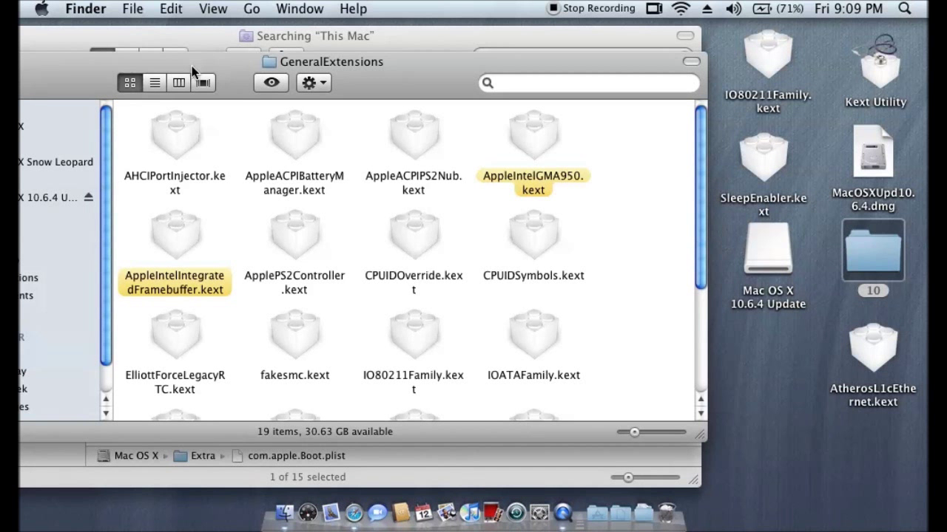
left_click_drag(192, 69, 378, 90)
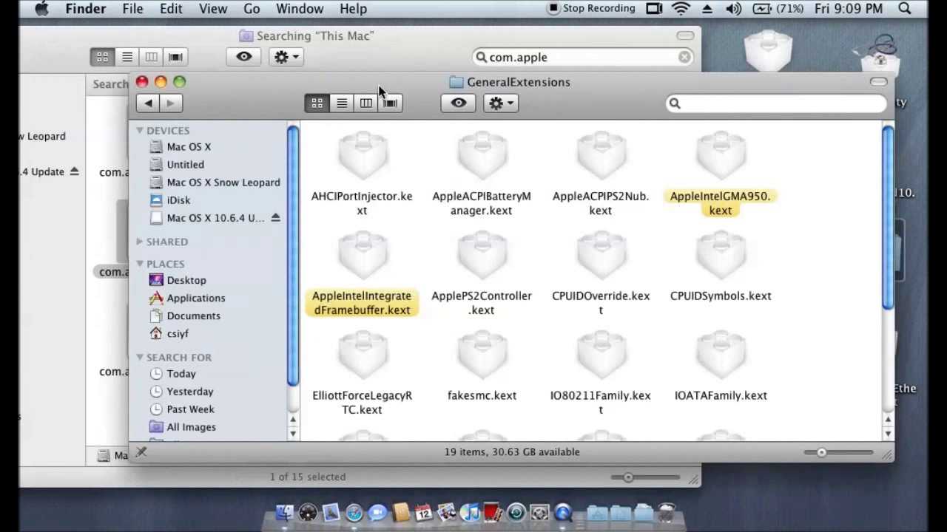
left_click(142, 81)
left_click(375, 46)
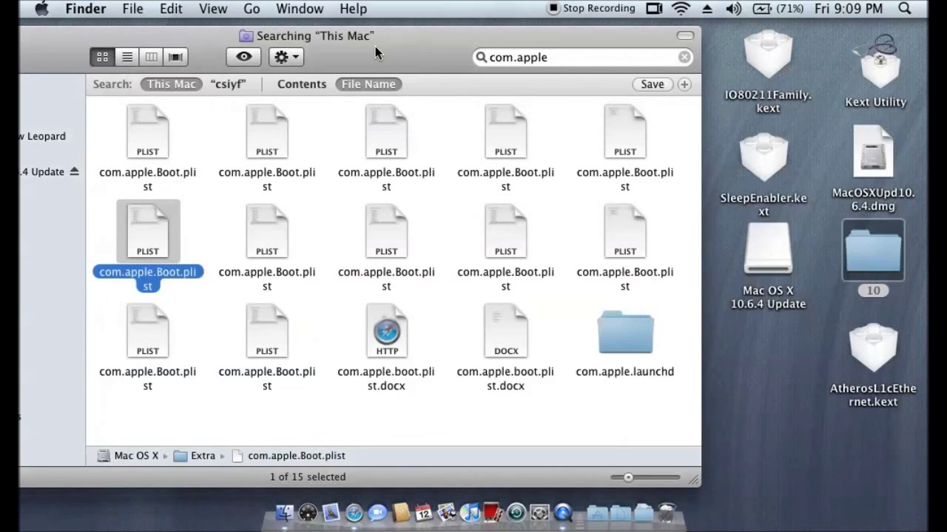
left_click_drag(380, 37, 569, 38)
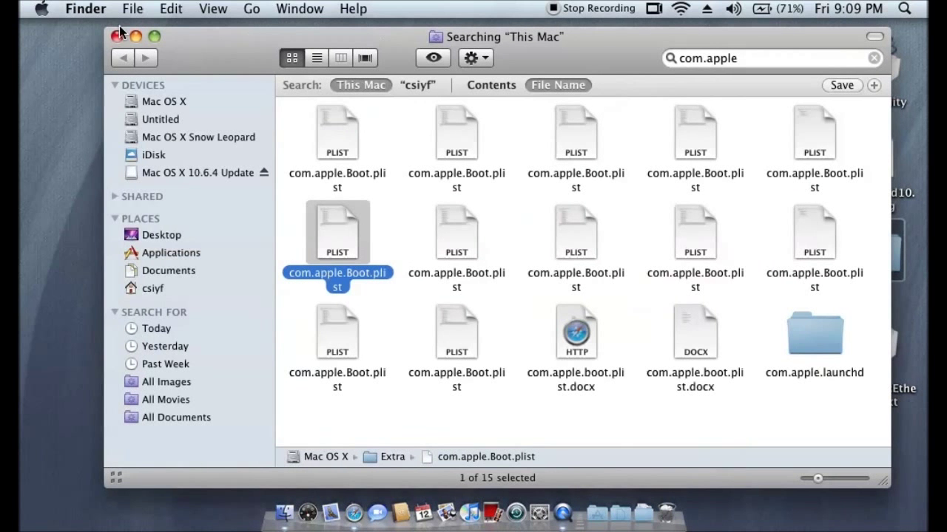
left_click(116, 36)
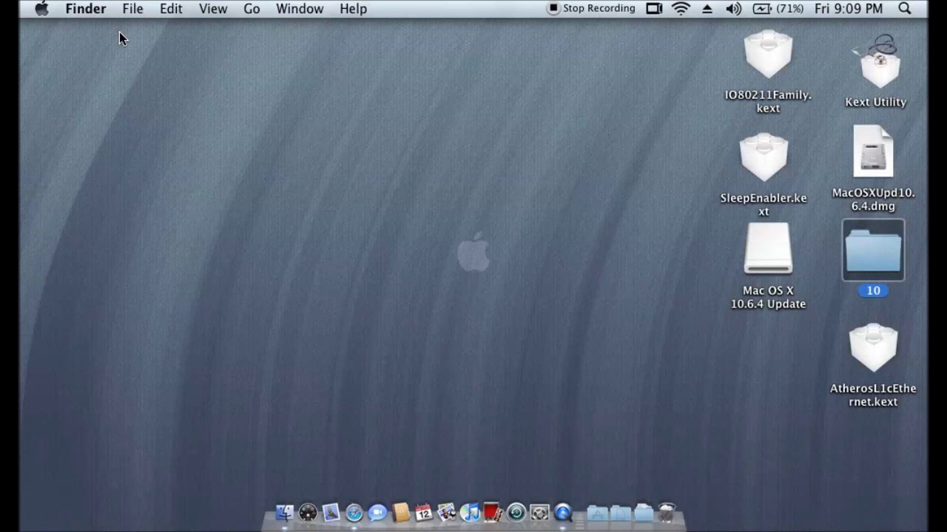
double_click(887, 237)
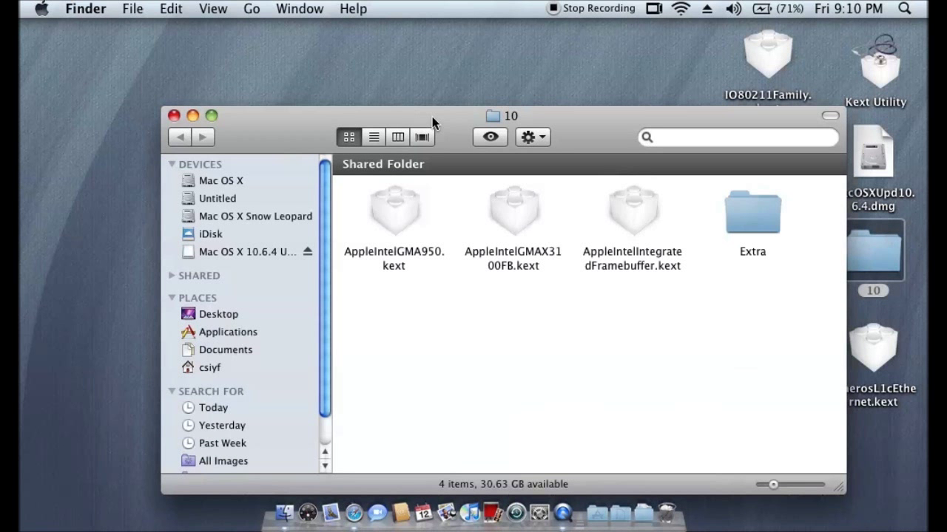
left_click_drag(431, 116, 275, 62)
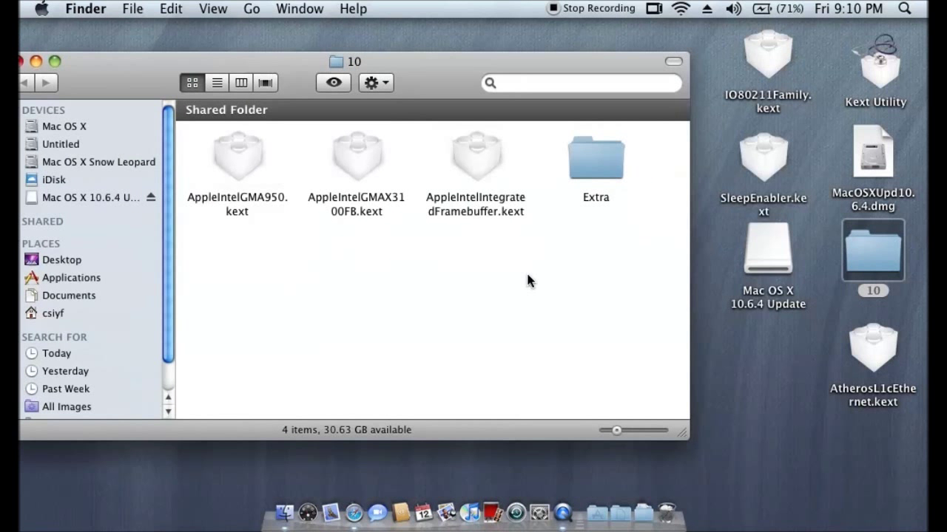
left_click_drag(528, 273, 328, 300)
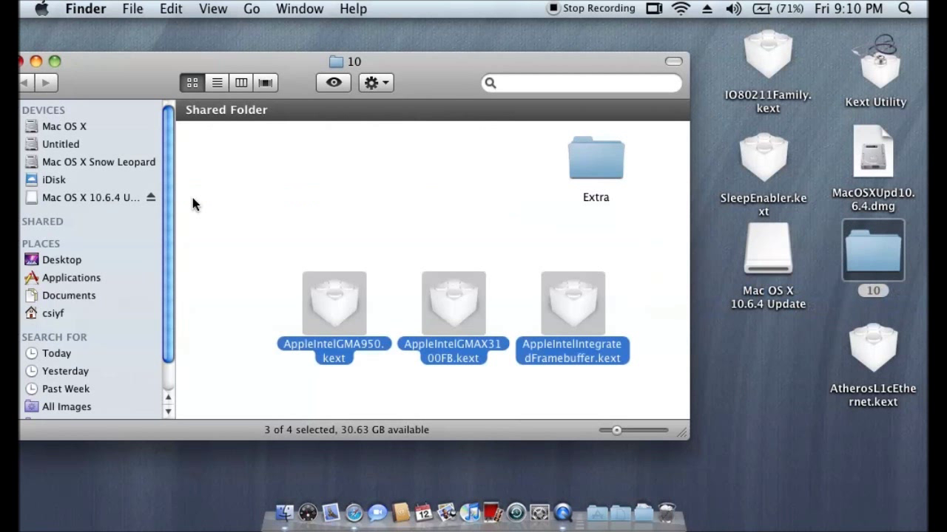
left_click(21, 63)
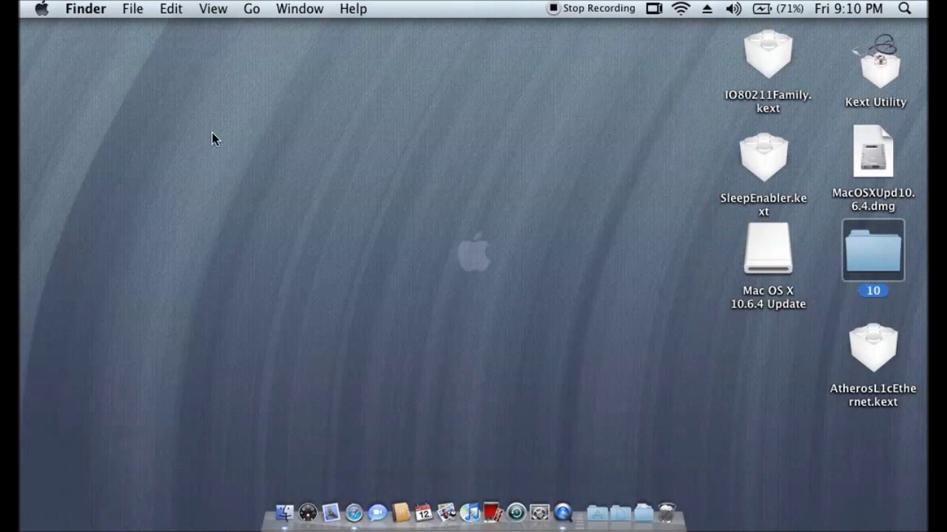
left_click(307, 214)
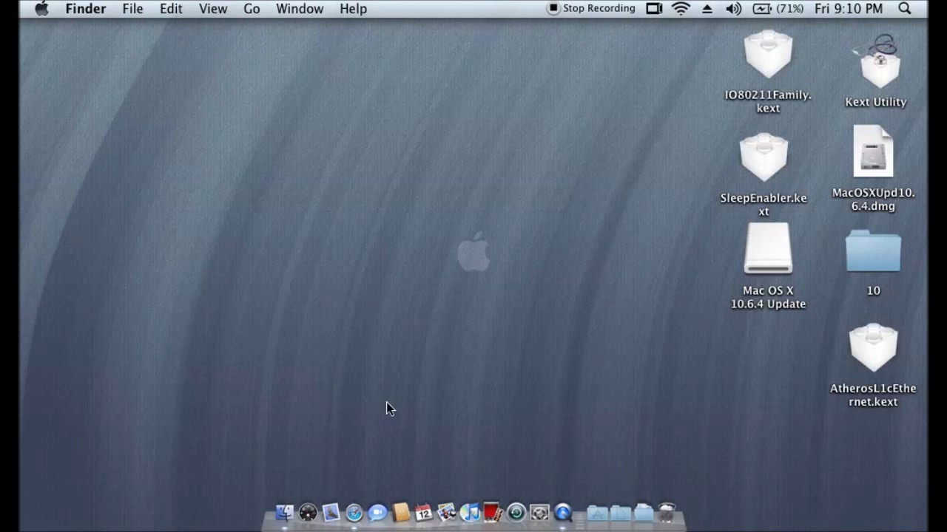
left_click(41, 9)
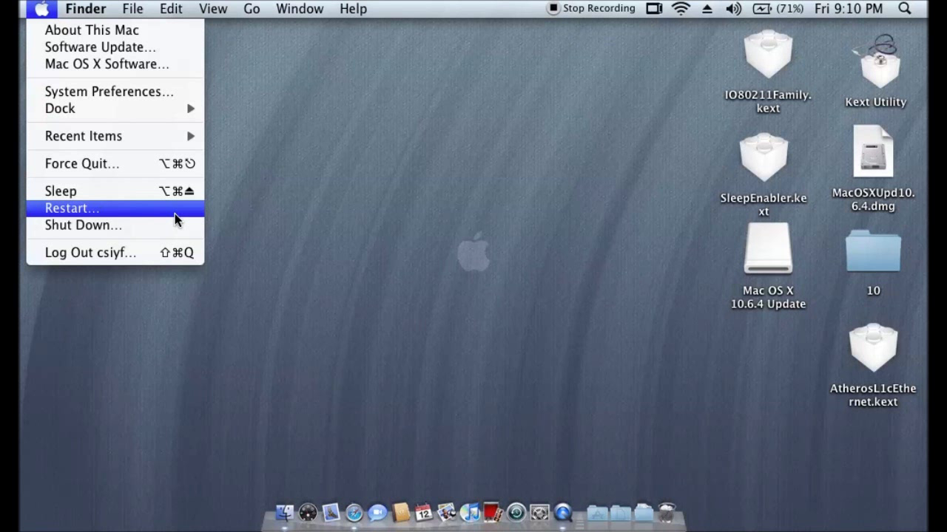
left_click(320, 225)
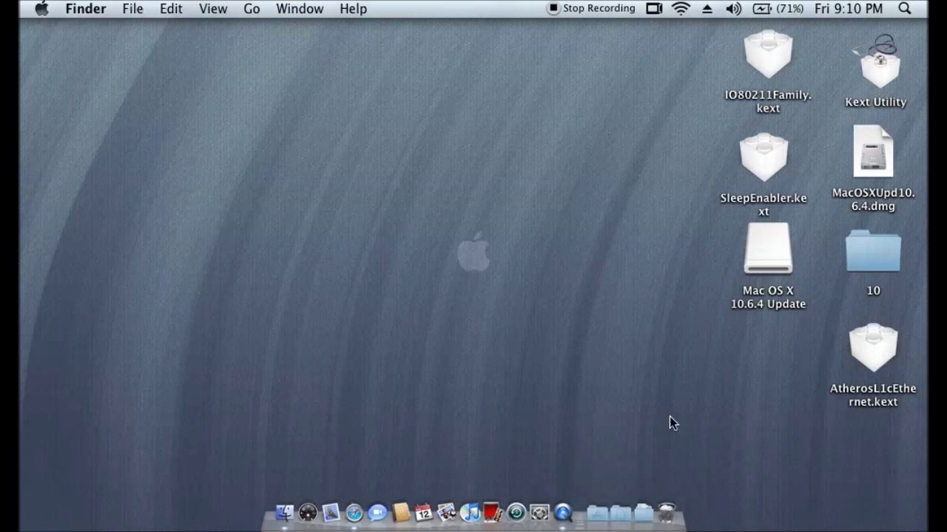
- Launch Disk Utility via a Spotlight search for 'disk' and select the Mac OS X volume
left_click(903, 8)
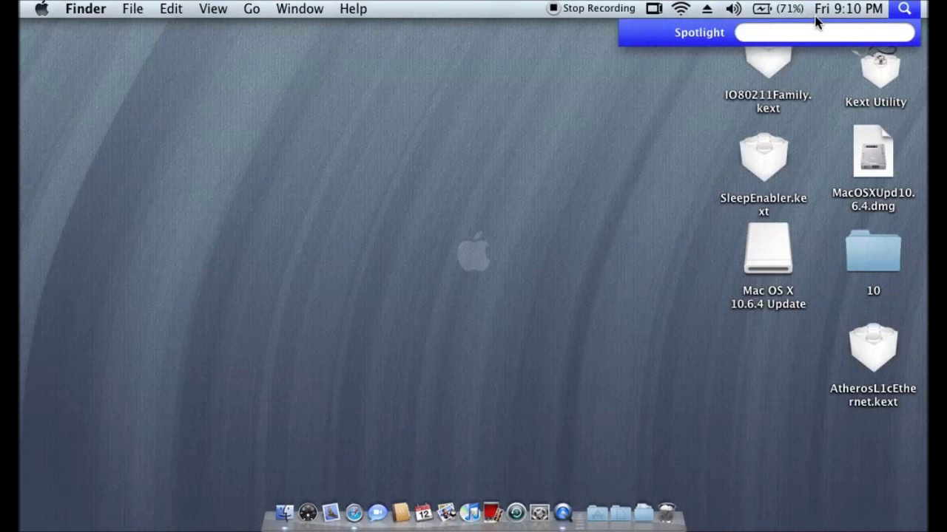
type("d")
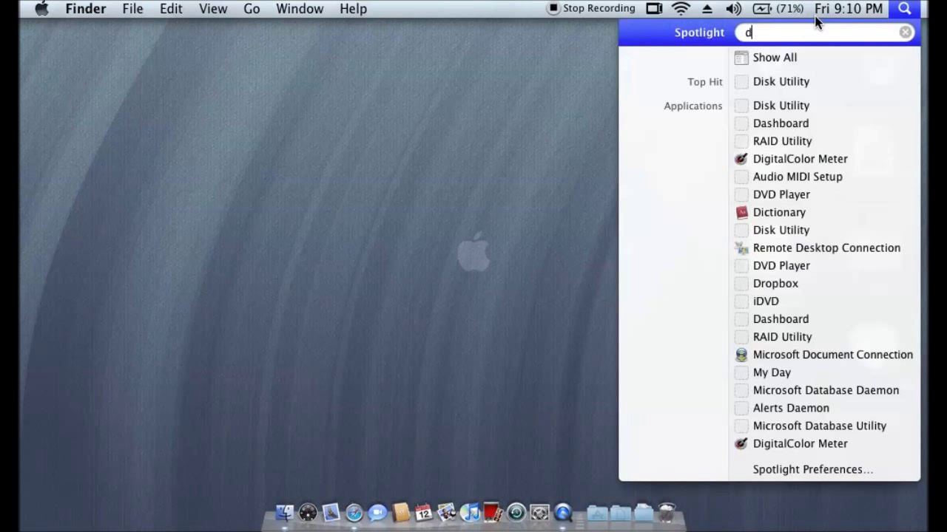
type("isk")
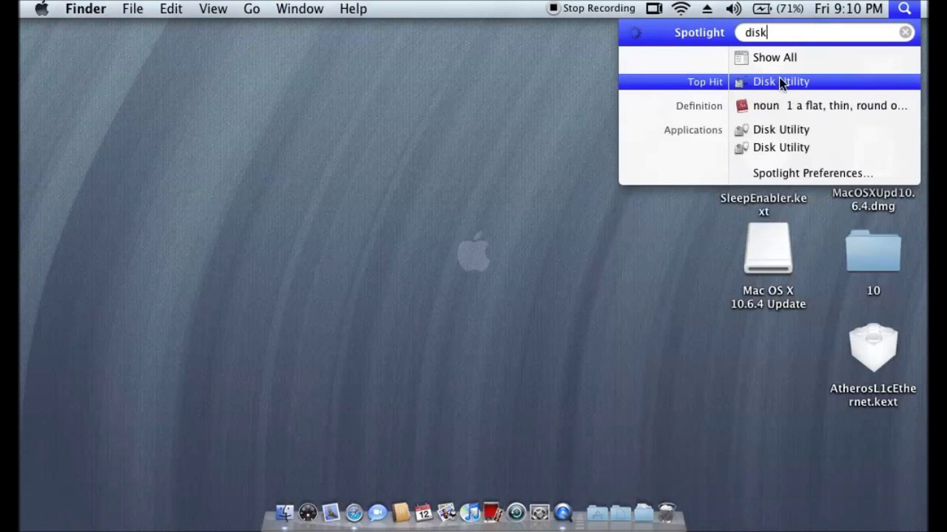
left_click(781, 83)
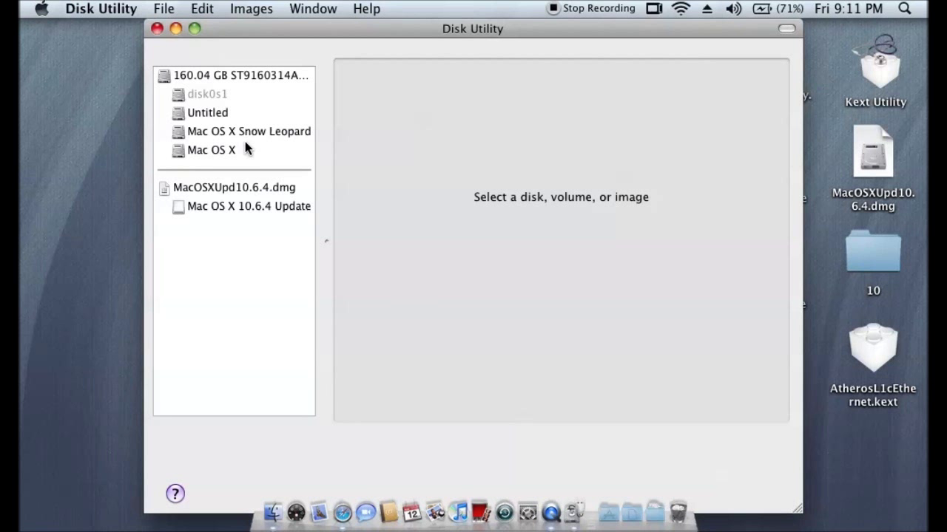
left_click(210, 149)
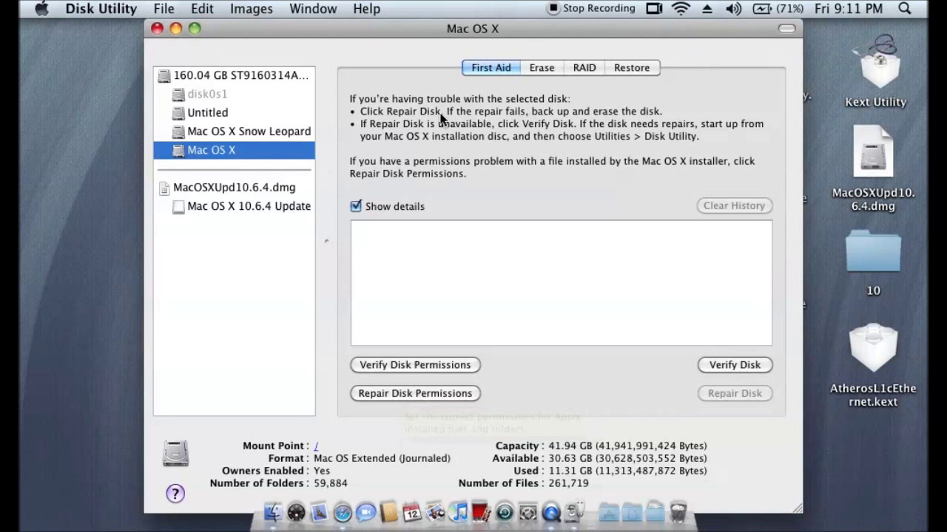
- Close Disk Utility to return to the Finder desktop
left_click(157, 29)
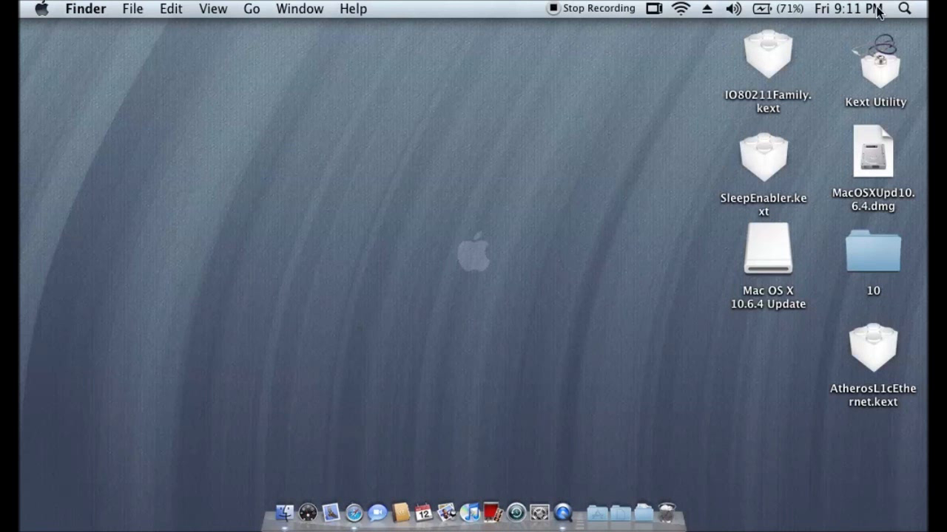
- Launch TextEdit through a Spotlight search for 'text edit' and open a blank document
left_click(909, 8)
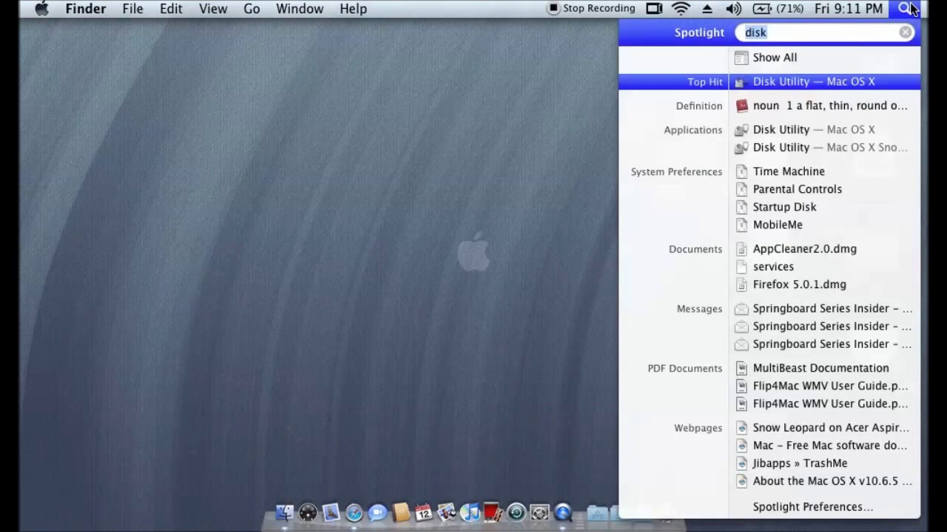
type("t")
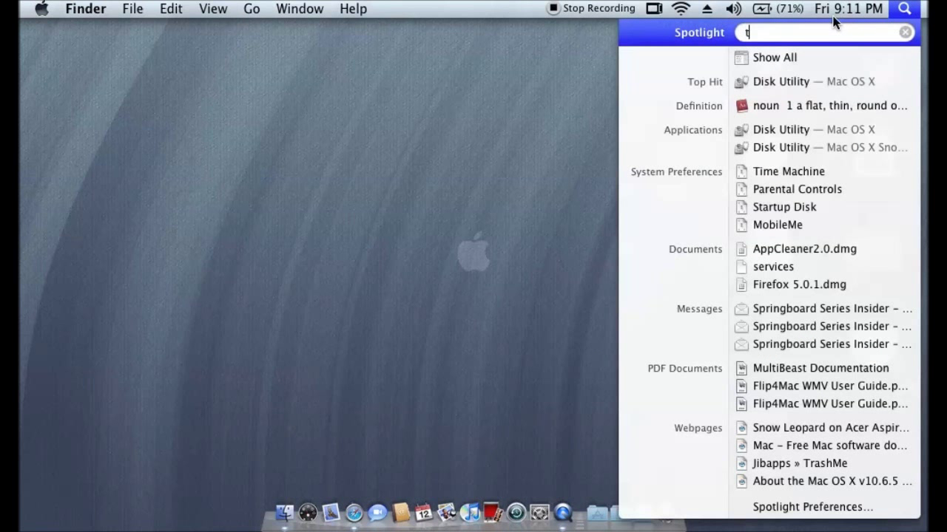
type("ext")
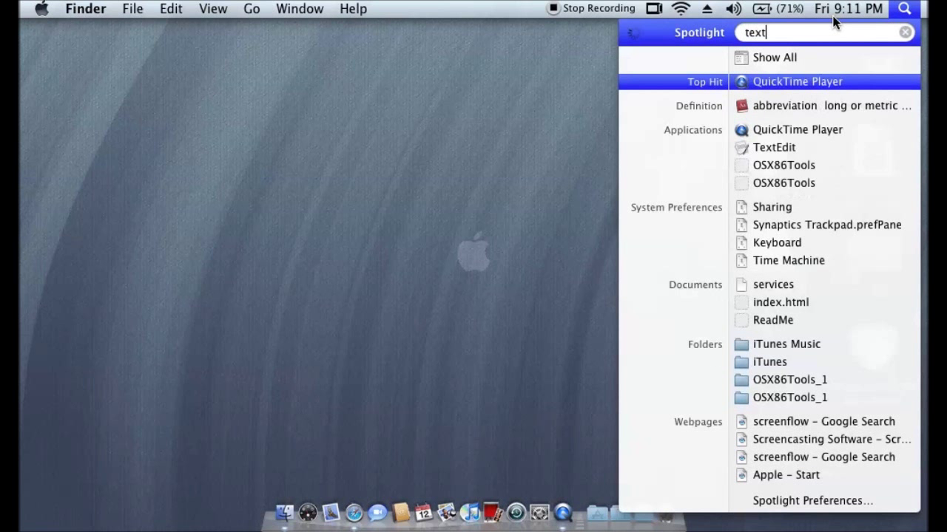
type(" e")
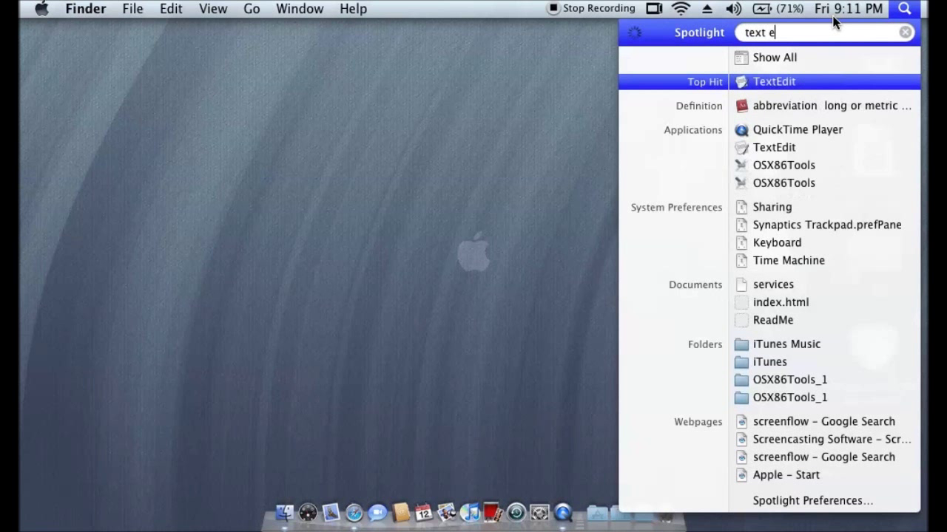
type("dit")
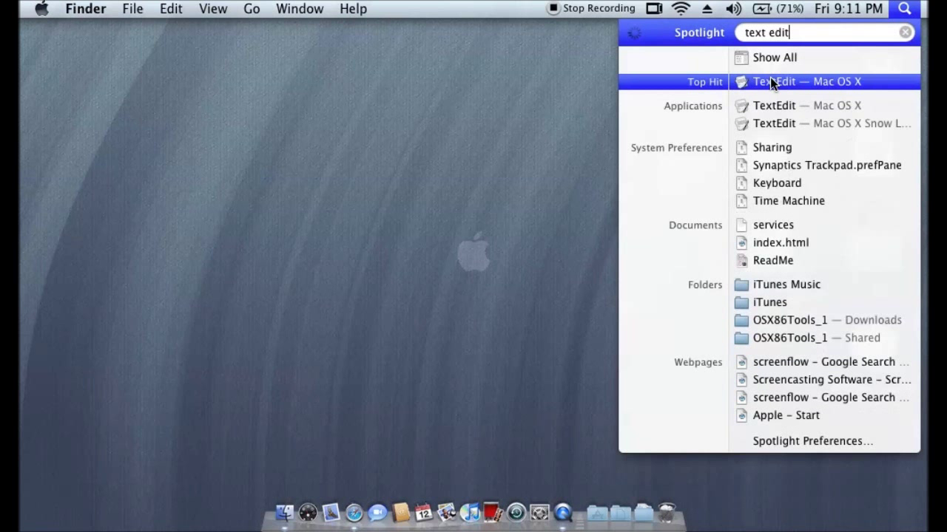
left_click(770, 80)
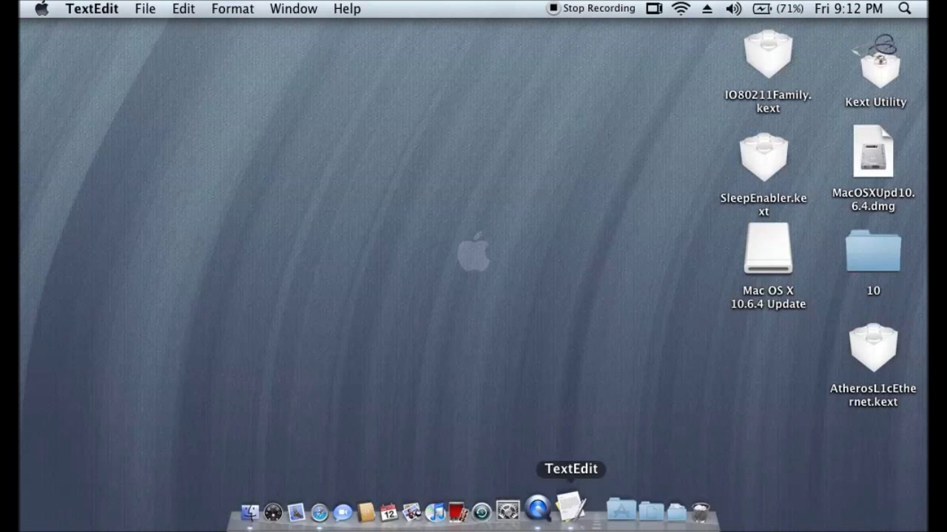
left_click(571, 510)
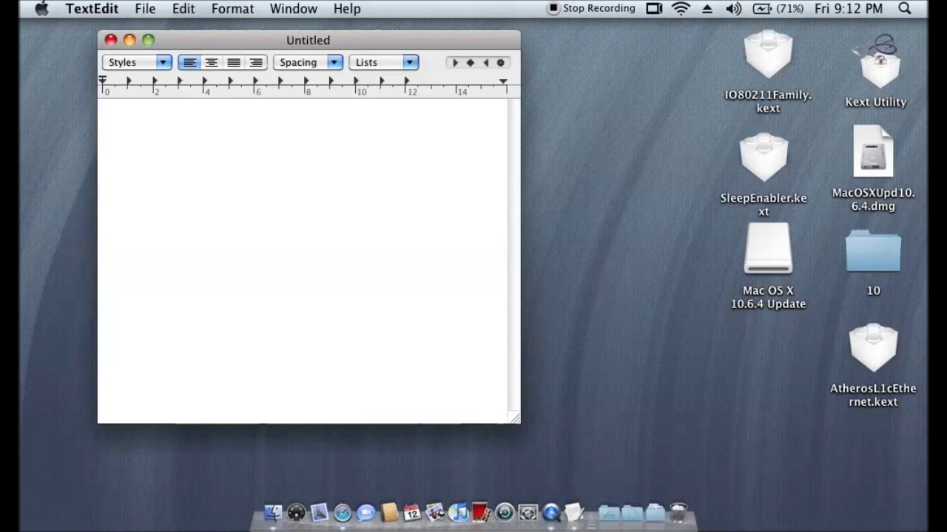
- Type 'When you boot:' and 'pmVersion=20 GraphicsEnabler=yes' below it, then select the flags line
type("When you boot:")
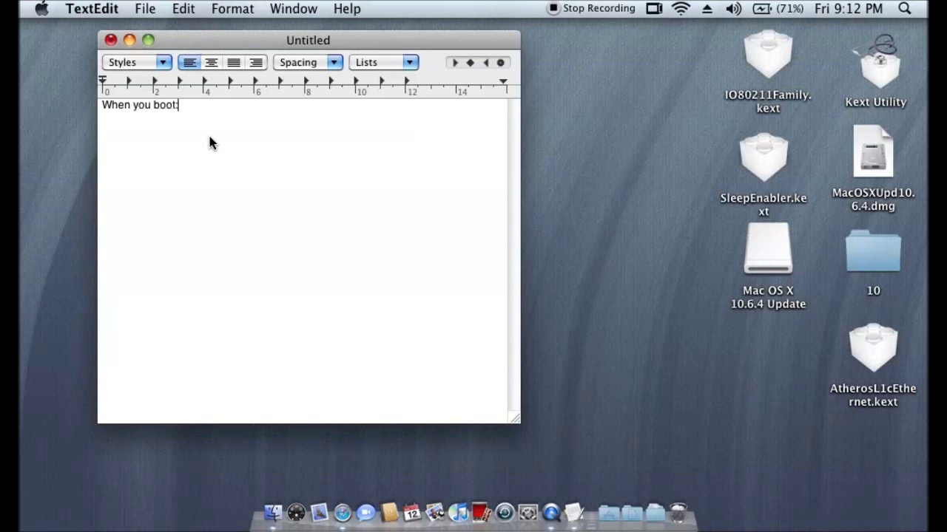
key("Return")
key("Return")
type("pmVersion")
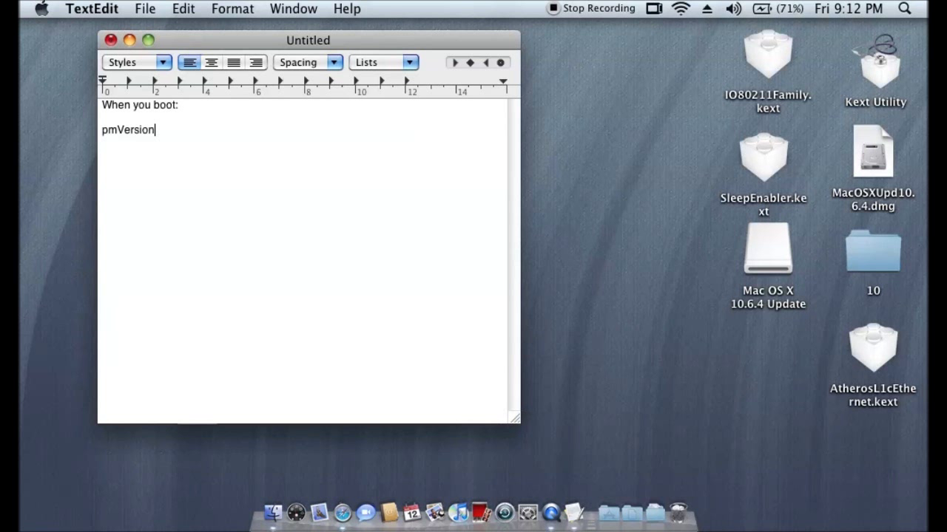
type("=20 Graphics")
key("BackSpace")
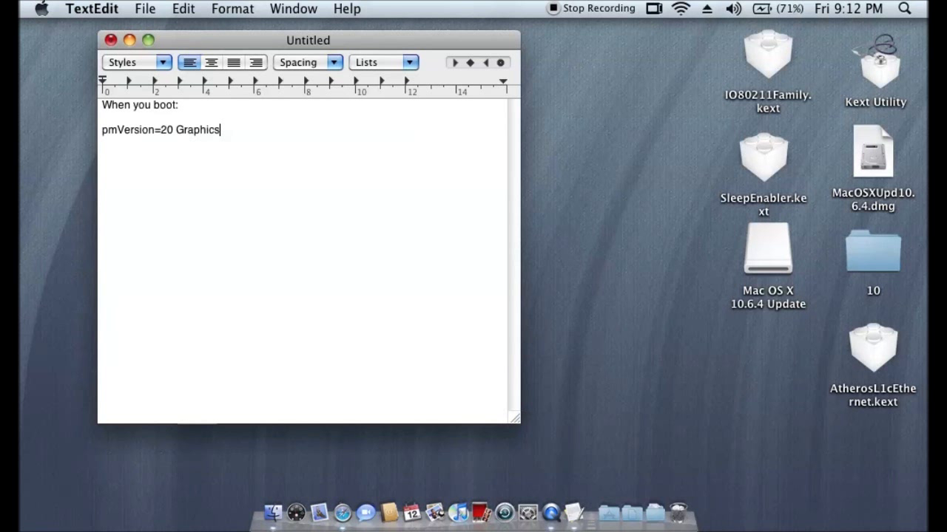
type("Enabler=yes")
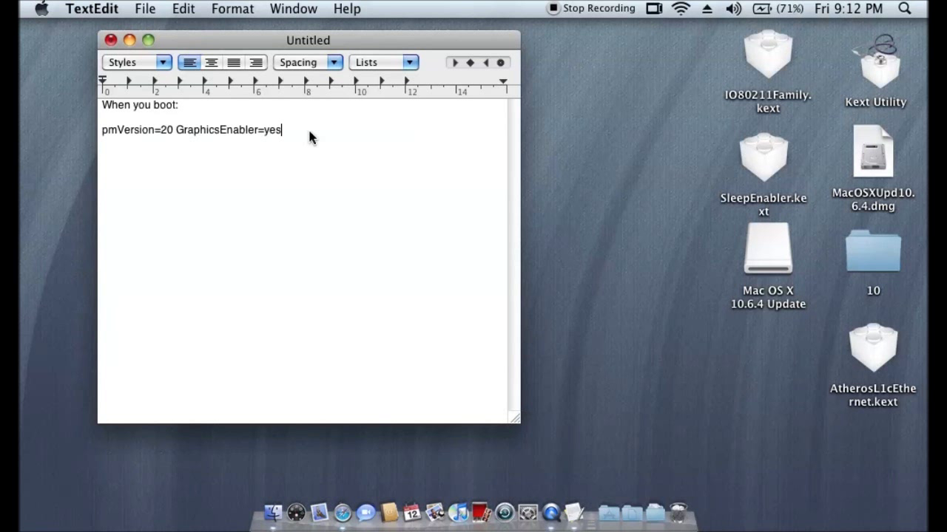
left_click_drag(307, 129, 85, 133)
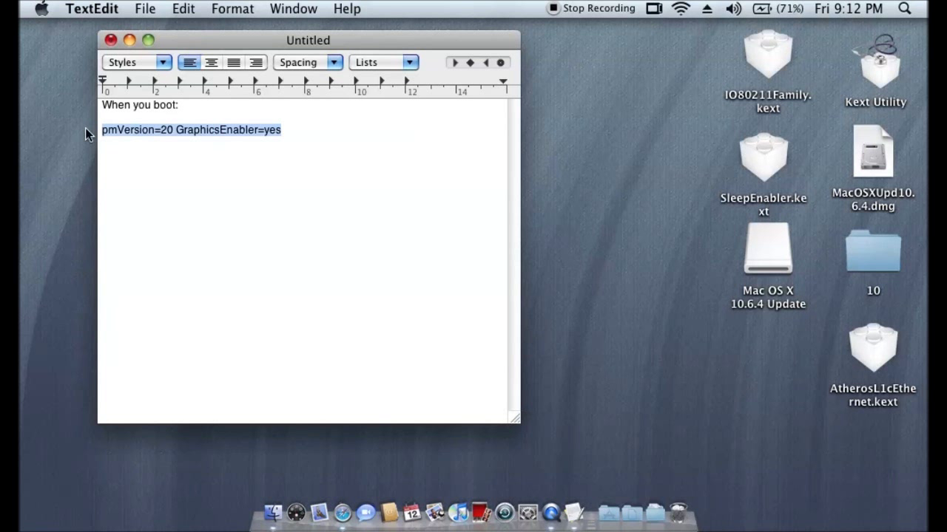
- Enlarge the flags line with Format > Font > Bigger and Cmd-+, then back one size
left_click(212, 8)
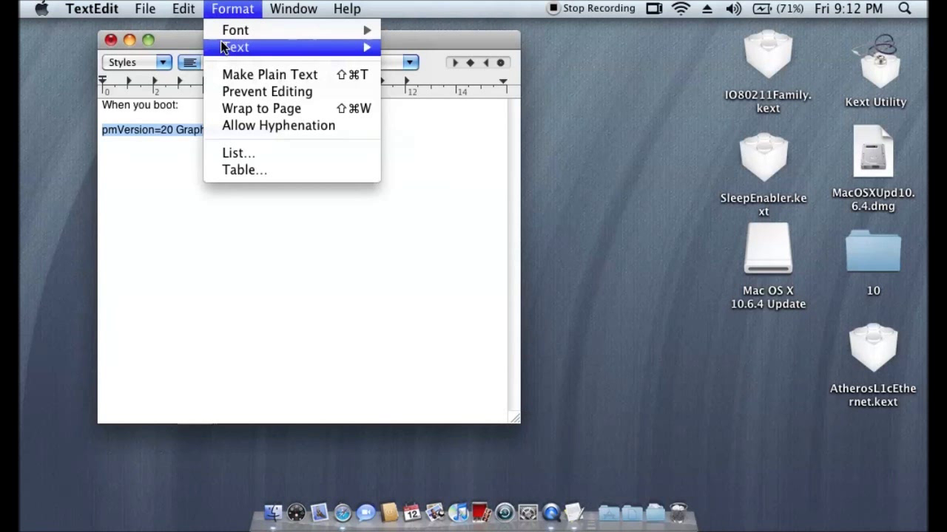
mouse_move(271, 33)
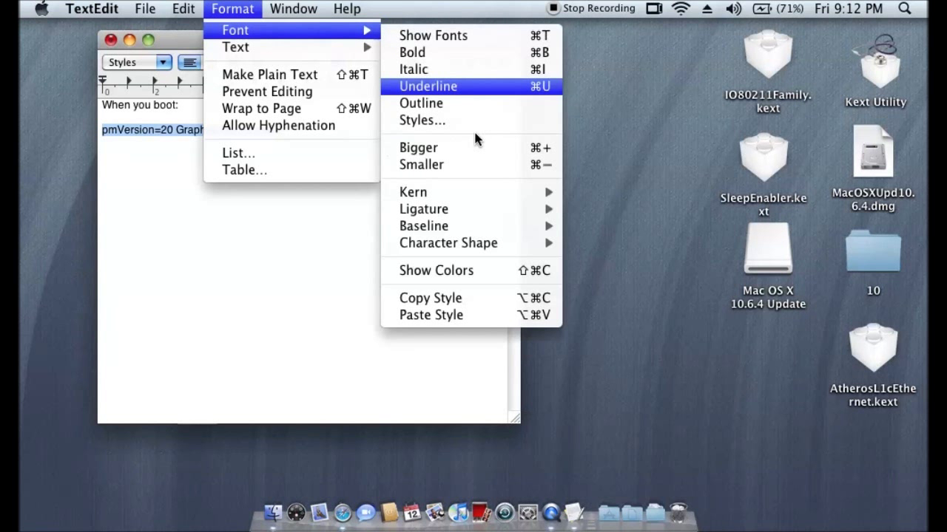
left_click(485, 151)
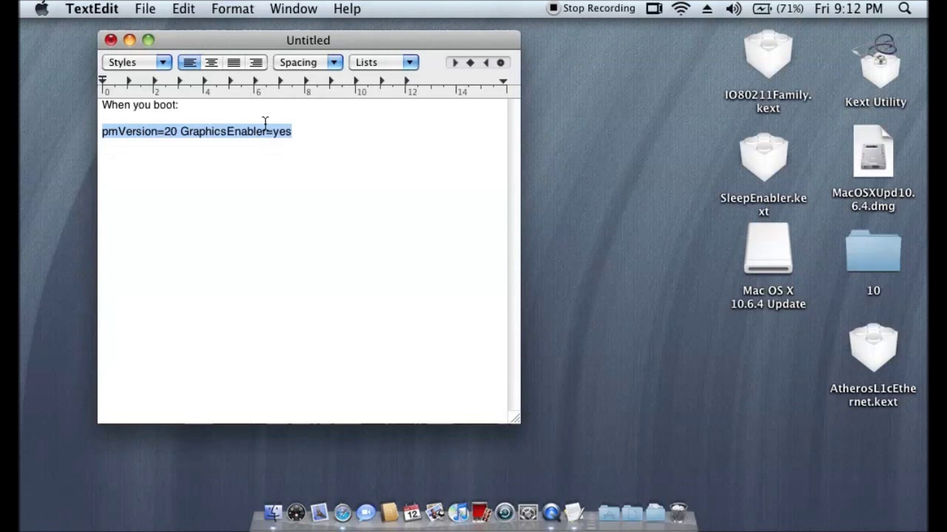
key("super+plus")
key("super+plus")
key("super+plus")
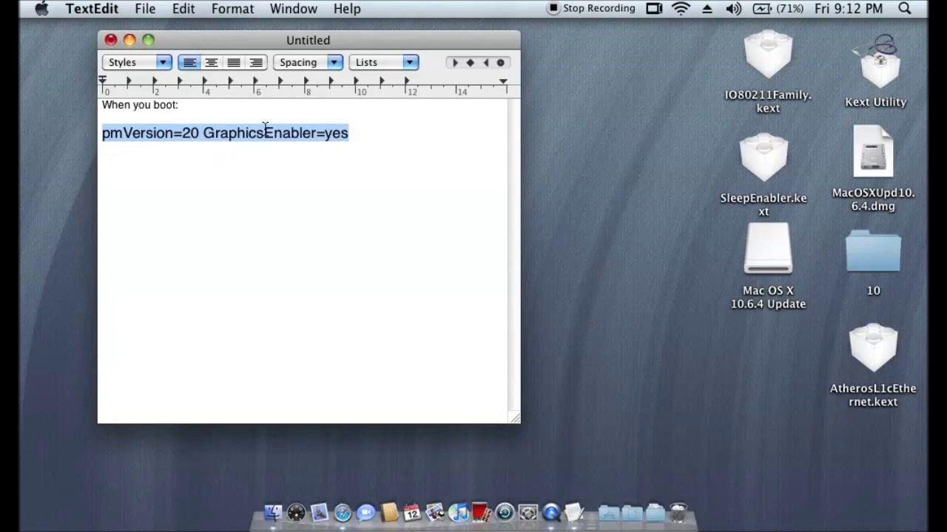
key("super+plus")
key("super+plus")
key("super+plus")
key("super+plus")
key("super+plus")
key("super+plus")
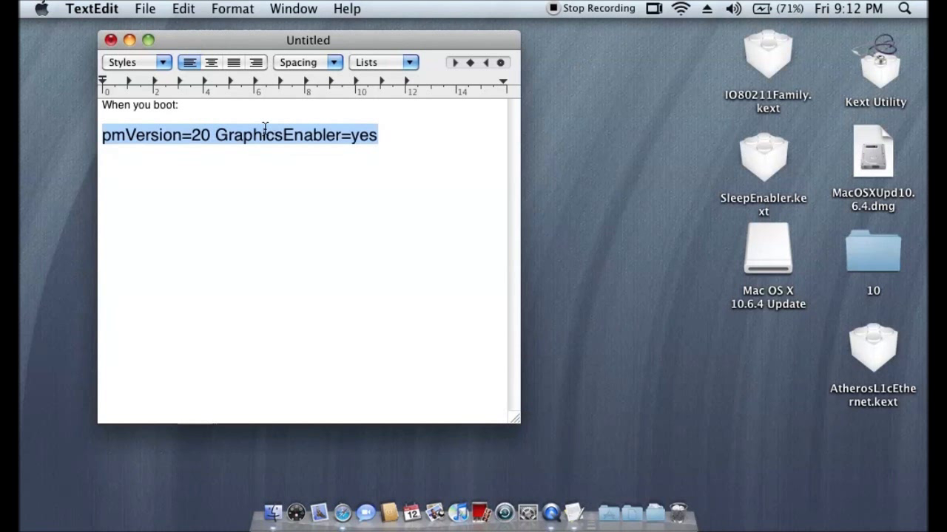
key("super+plus")
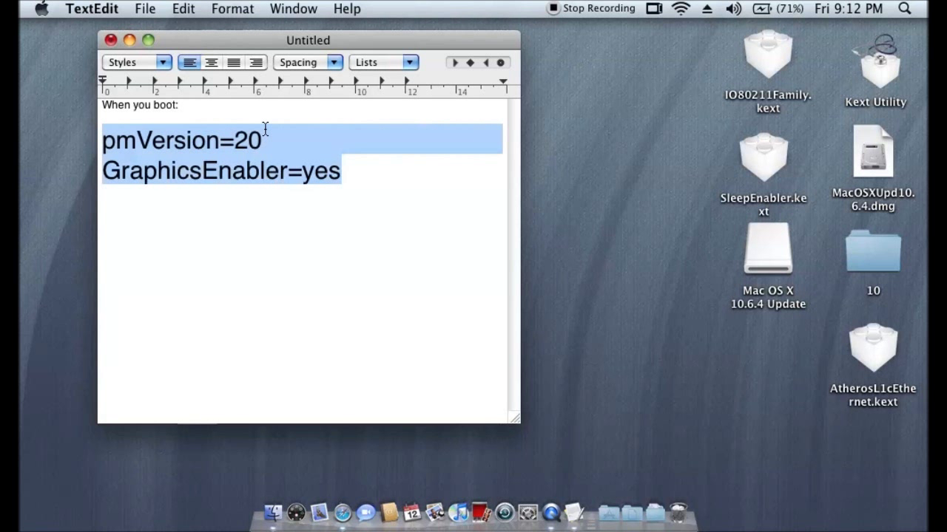
key("super+minus")
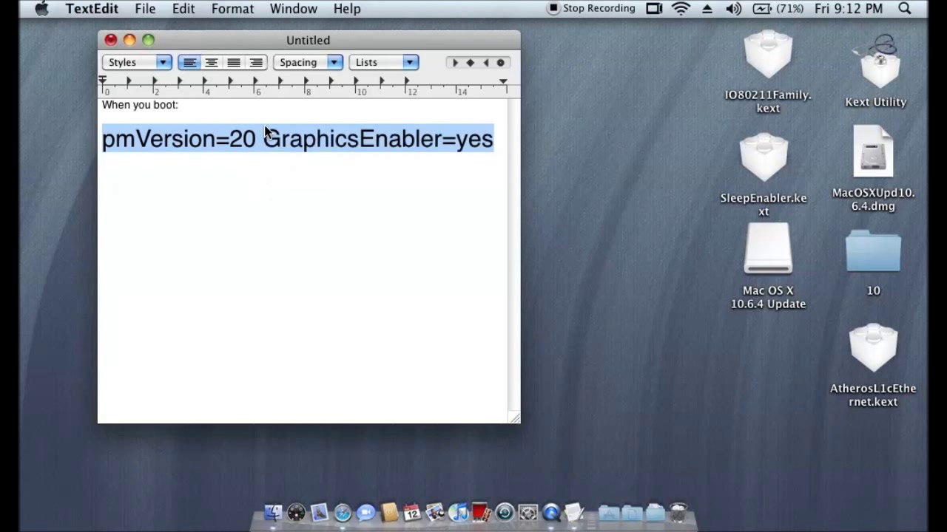
left_click(266, 204)
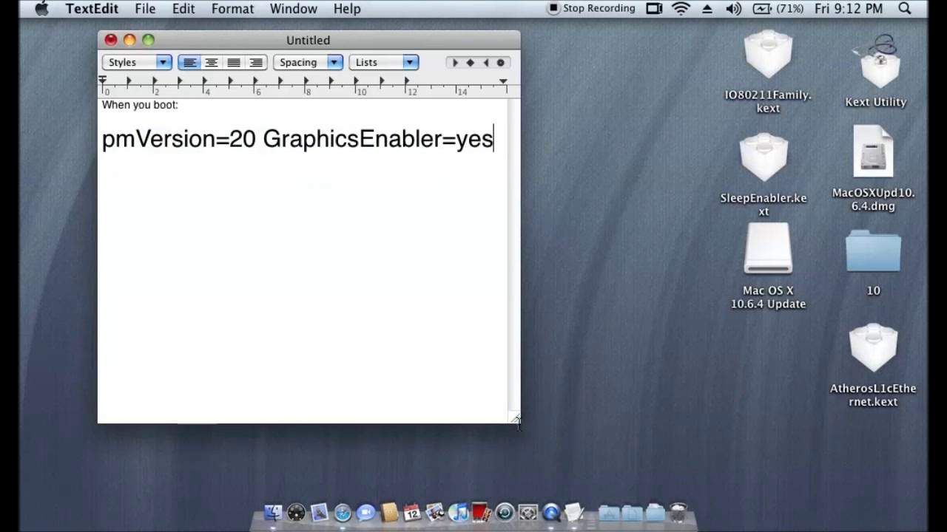
- Widen the note window, enlarge the flags line three more sizes, and close the note
left_click_drag(515, 419, 771, 342)
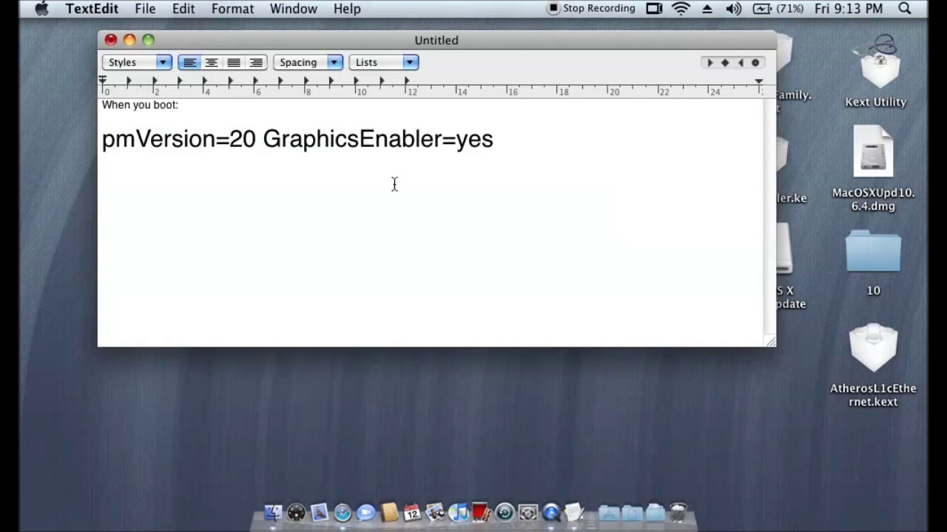
triple_click(436, 138)
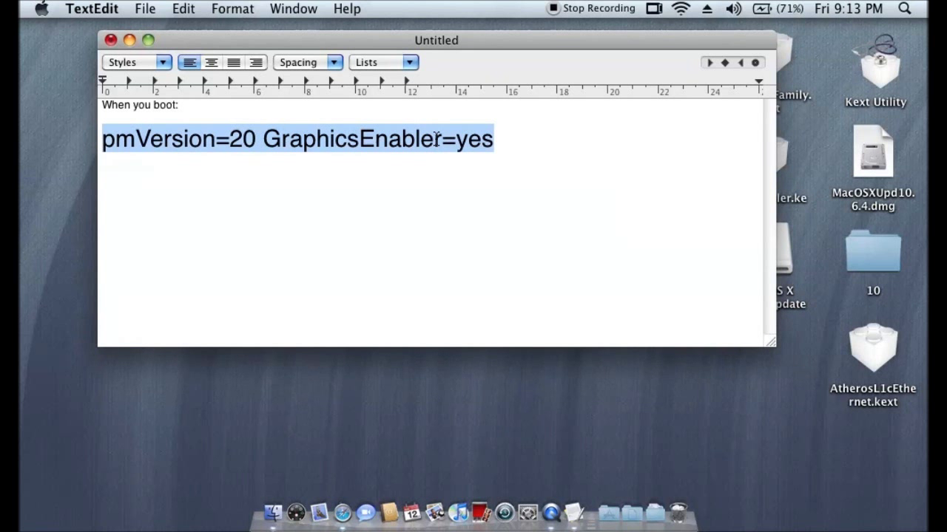
key("super+plus")
key("super+plus")
key("super+plus")
key("super+plus")
key("super+plus")
key("super+plus")
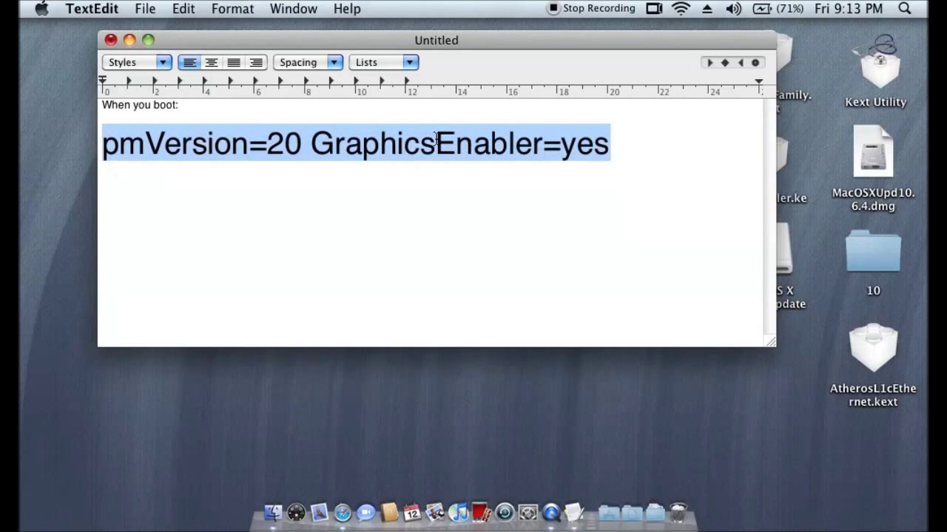
key("super+plus")
key("super+plus")
key("super+plus")
key("super+plus")
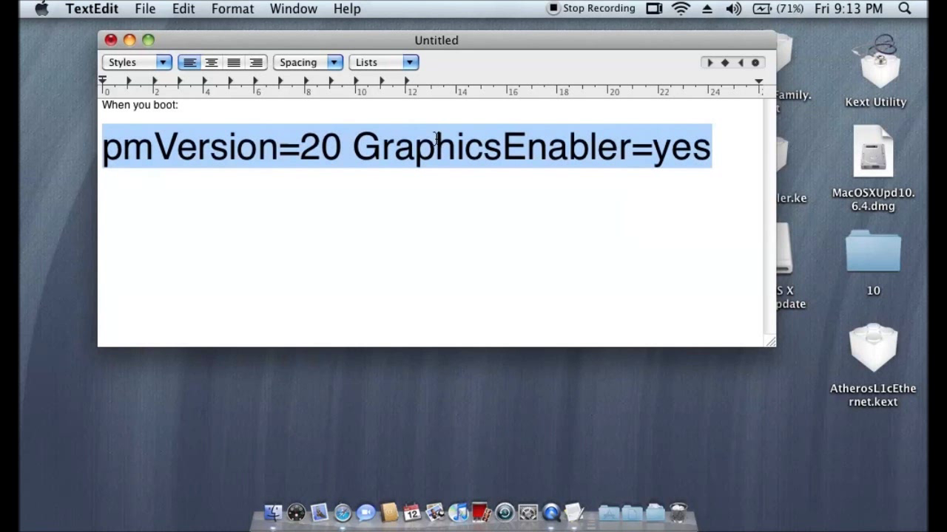
key("super+plus")
key("super+plus")
left_click(414, 255)
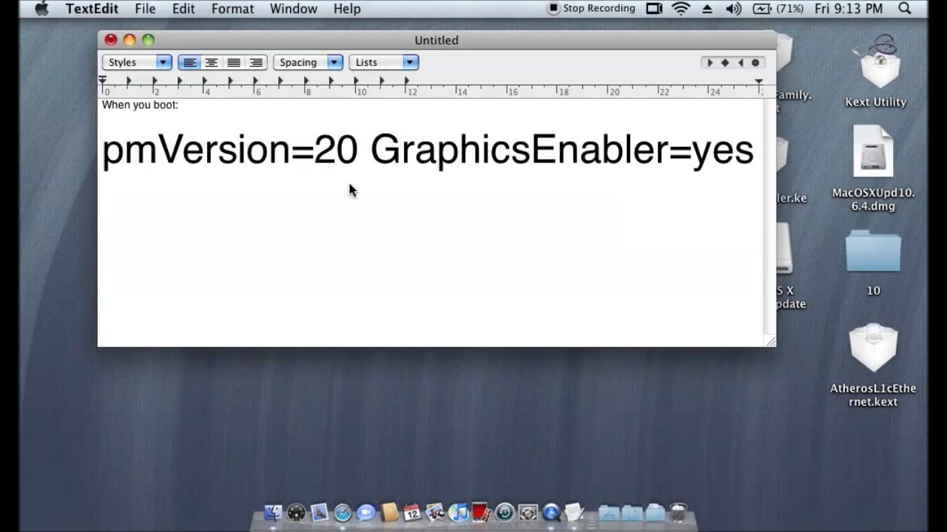
left_click(111, 40)
- Discard the note without saving and open About This Mac from the Apple menu
left_click(392, 141)
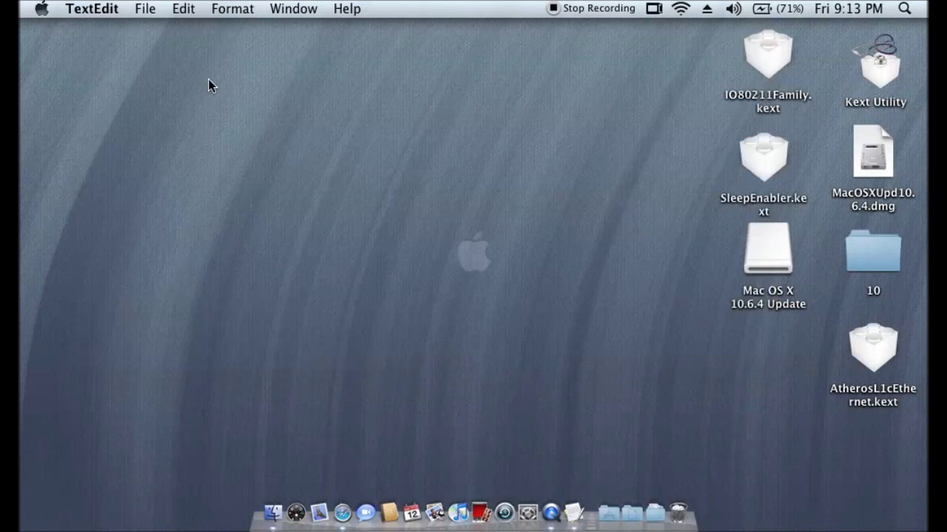
left_click(40, 9)
left_click(53, 34)
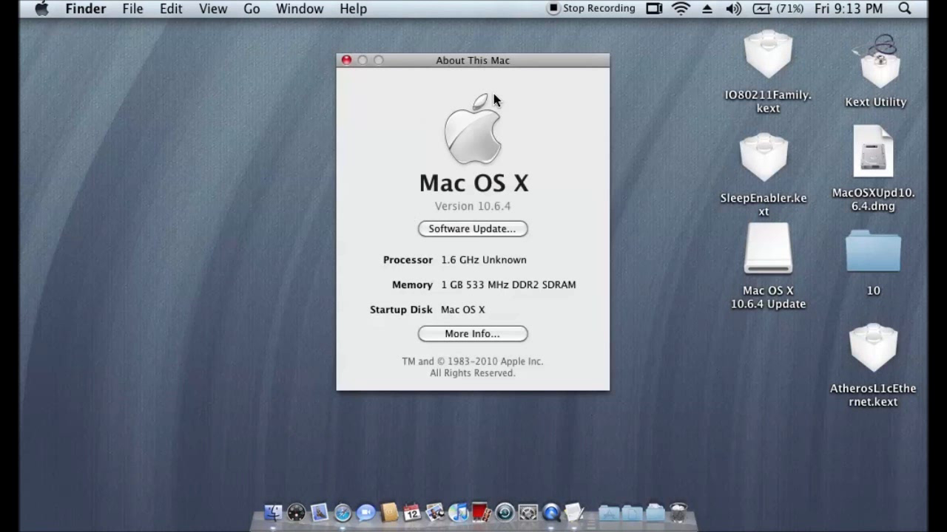
- Cycle the version line through build and serial number back to Version 10.6.4
left_click(487, 208)
left_click(479, 206)
left_click(476, 213)
- Close About This Mac, then add and remove a Business widget in Dashboard before exiting
left_click(346, 60)
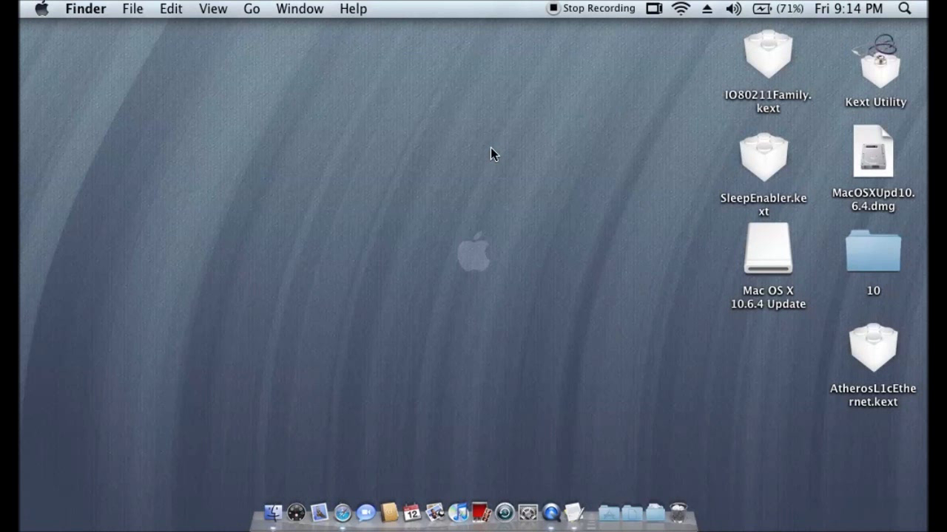
key("F12")
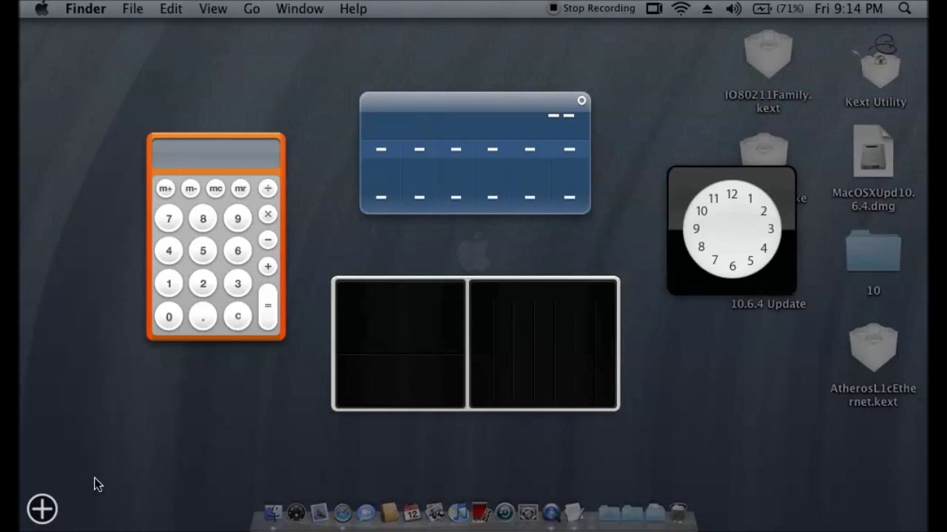
left_click(43, 509)
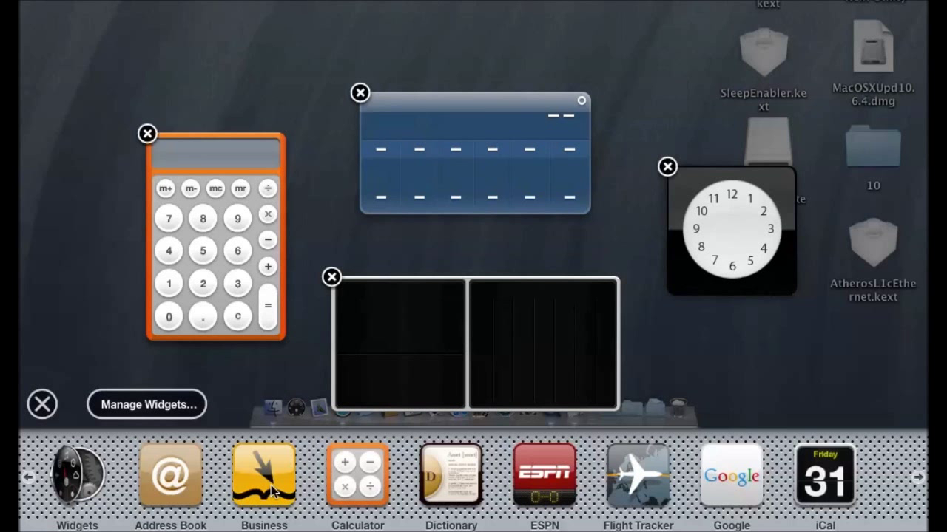
left_click_drag(271, 485, 316, 355)
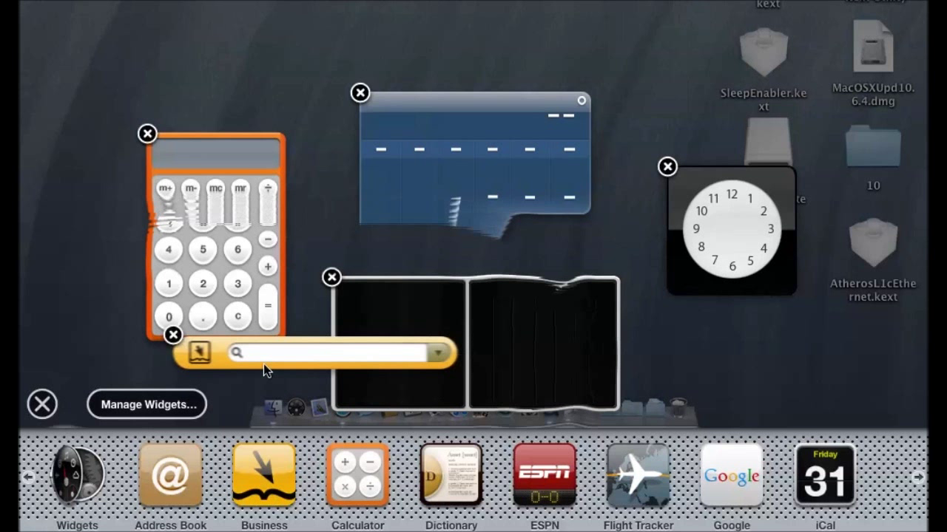
left_click(175, 337)
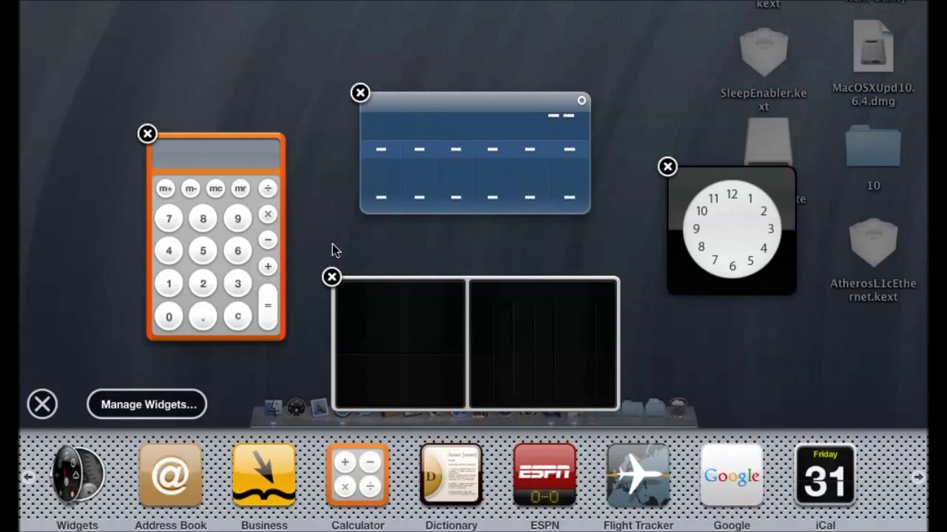
key("F12")
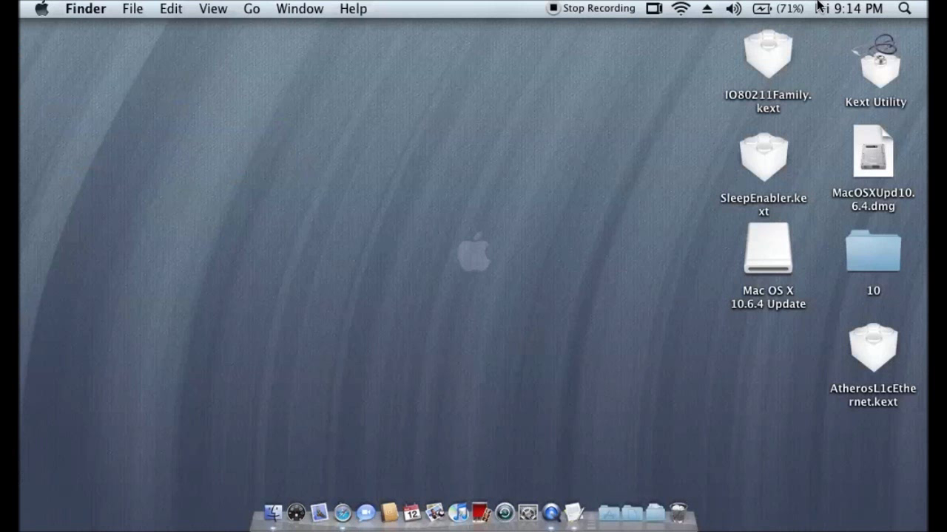
- Launch iMovie through a Spotlight search for 'imovie'
left_click(907, 7)
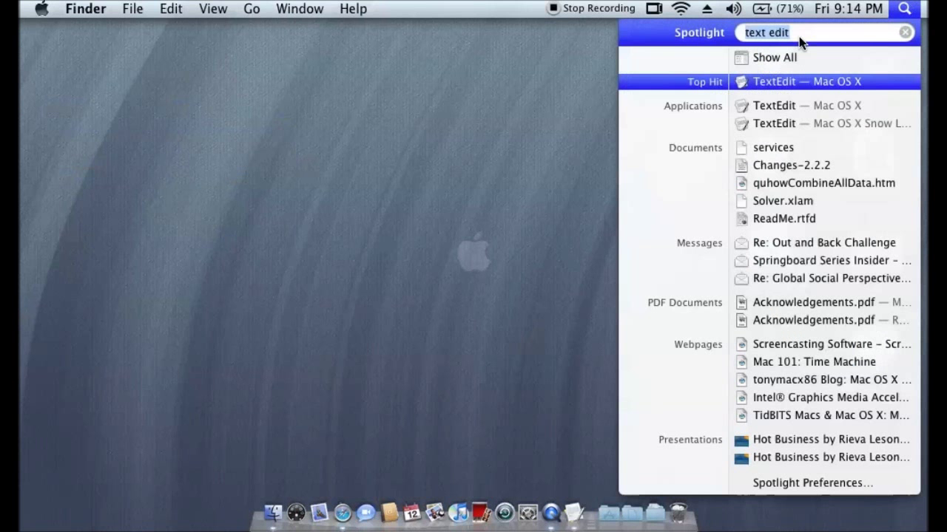
type("imo")
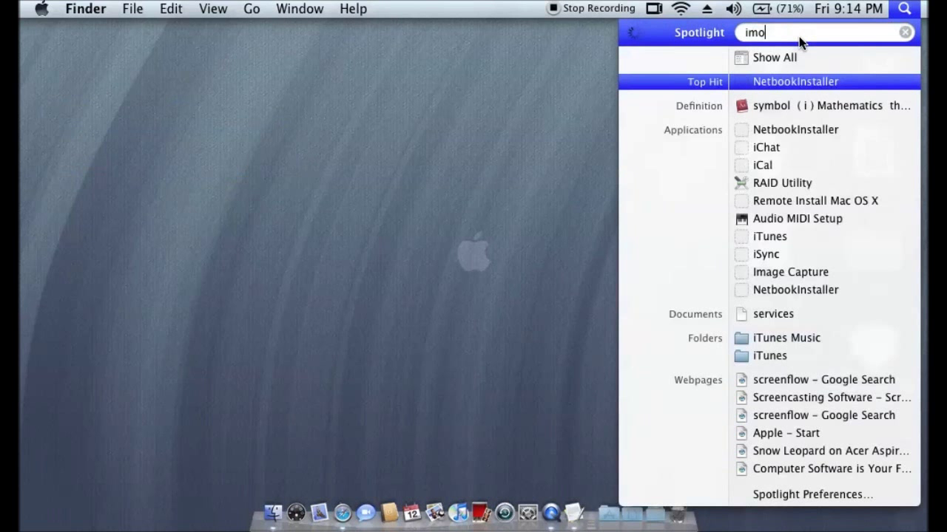
type("v")
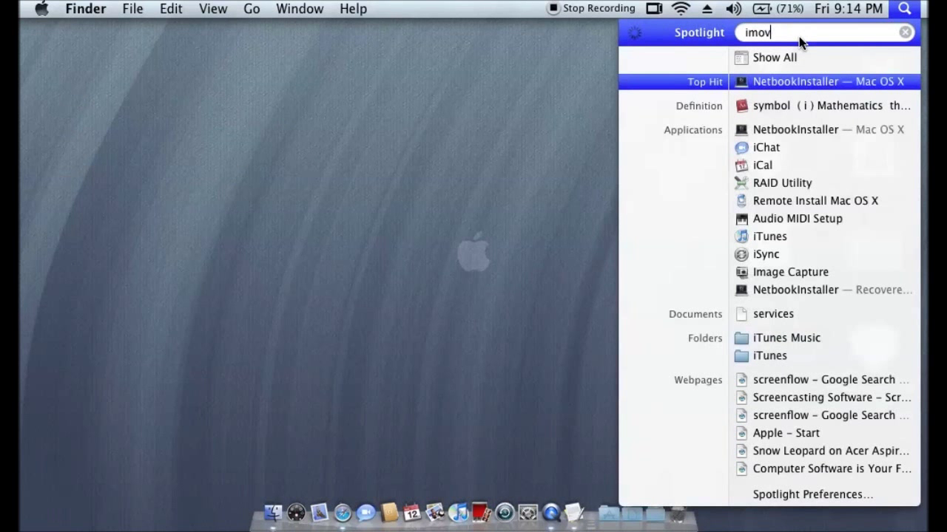
type("ie")
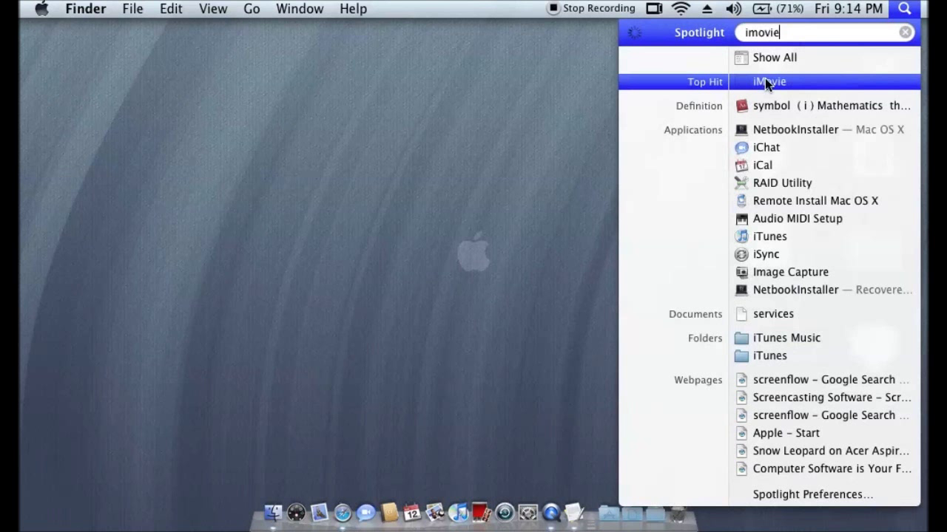
left_click(767, 82)
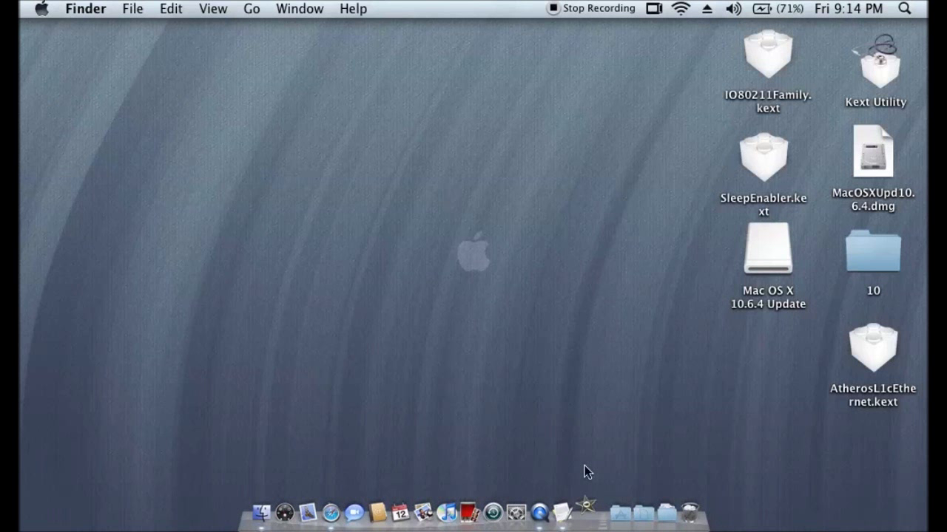
- Quit TextEdit from its Dock menu, bring up iMovie from the Dock, and dismiss the QuickTime warning
right_click(562, 507)
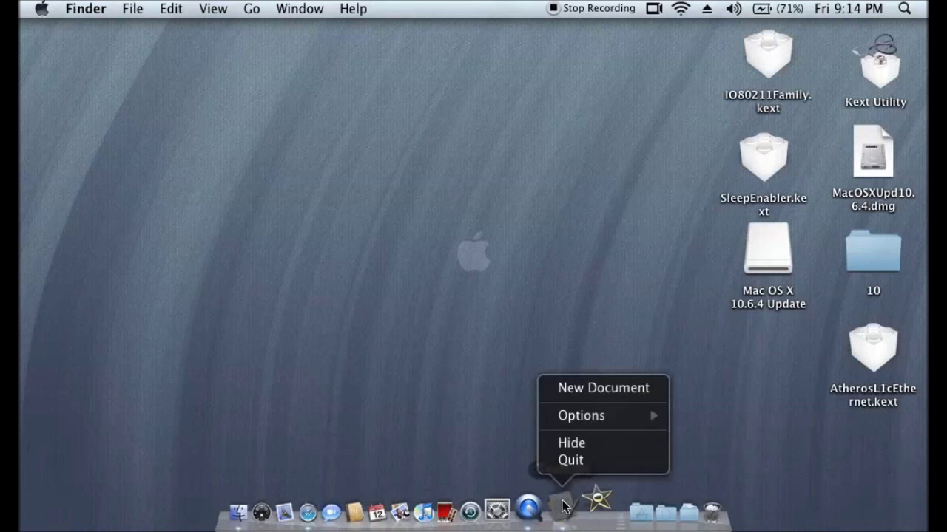
left_click(584, 460)
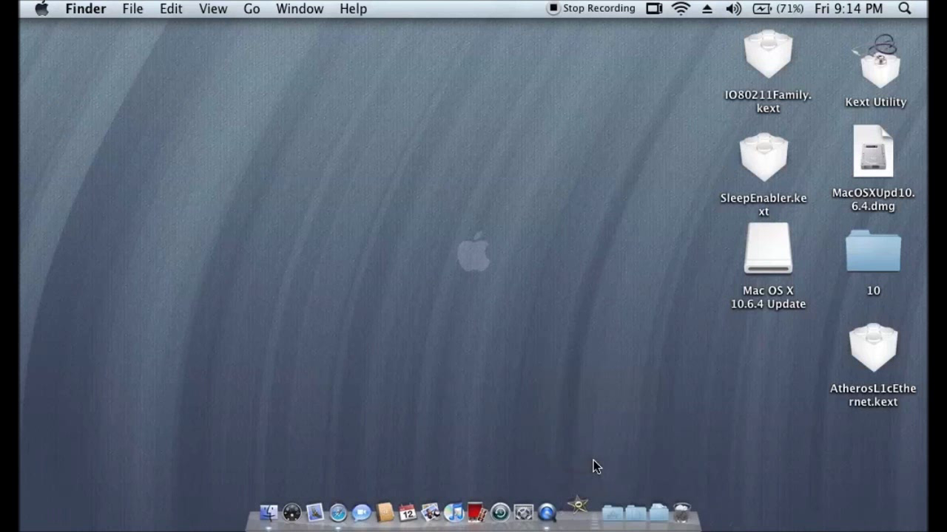
left_click(581, 512)
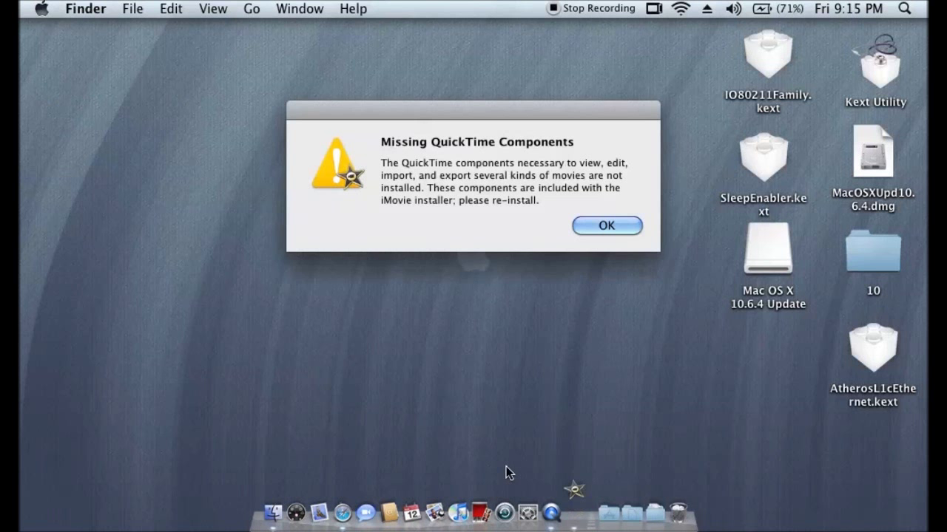
left_click(605, 226)
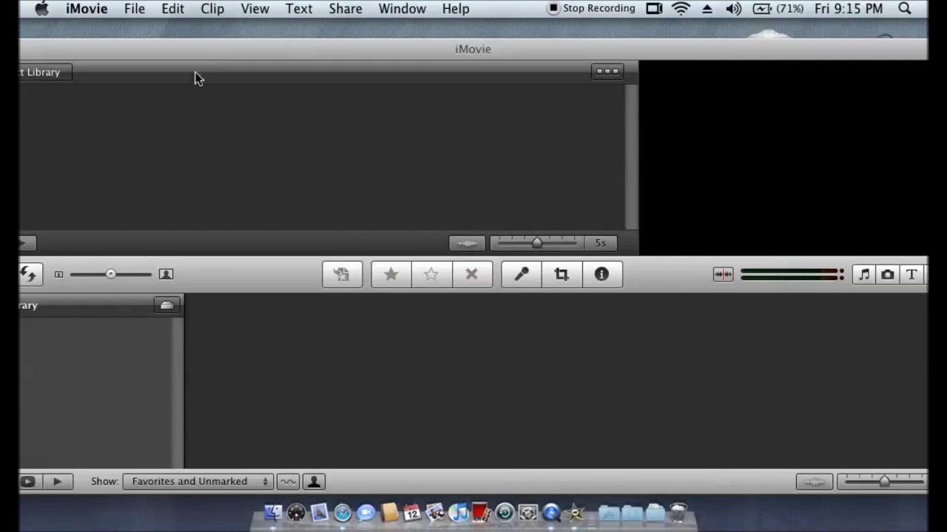
- Move the iMovie window up and zoom it to fill the screen
left_click_drag(201, 48, 316, 41)
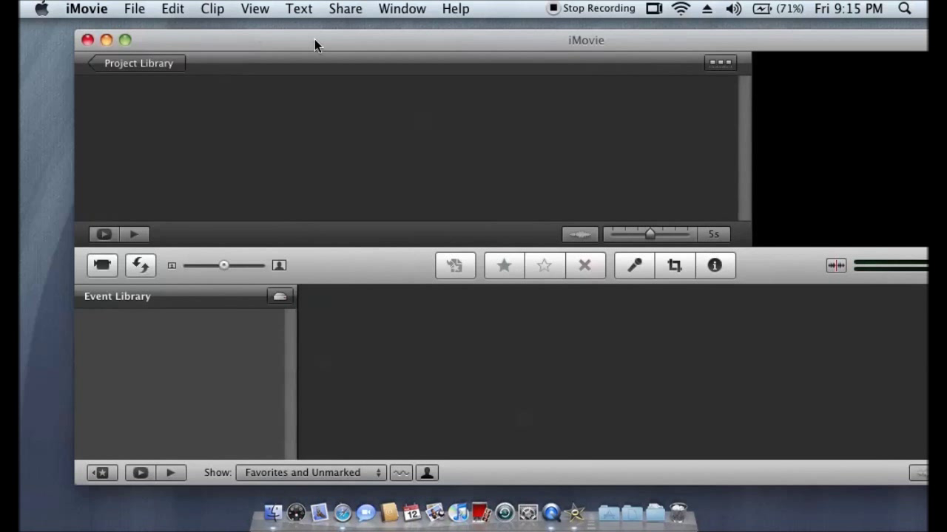
left_click(124, 41)
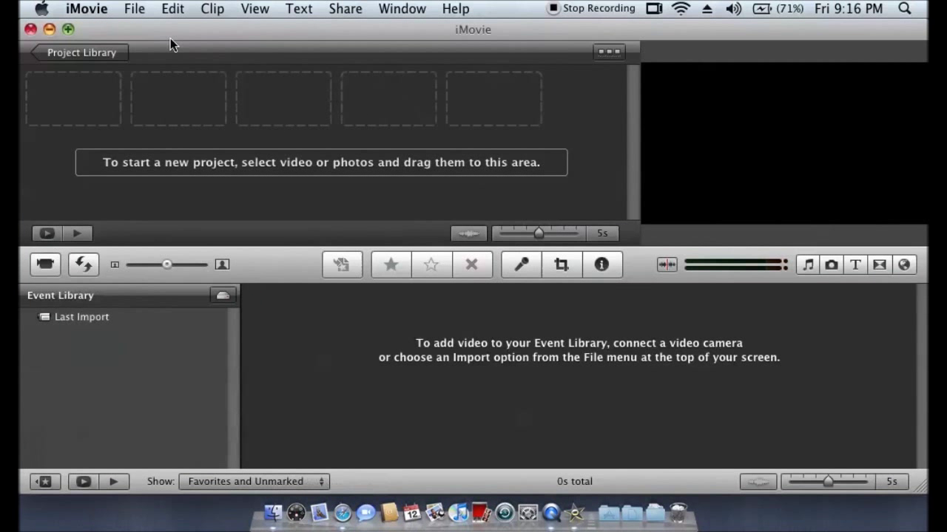